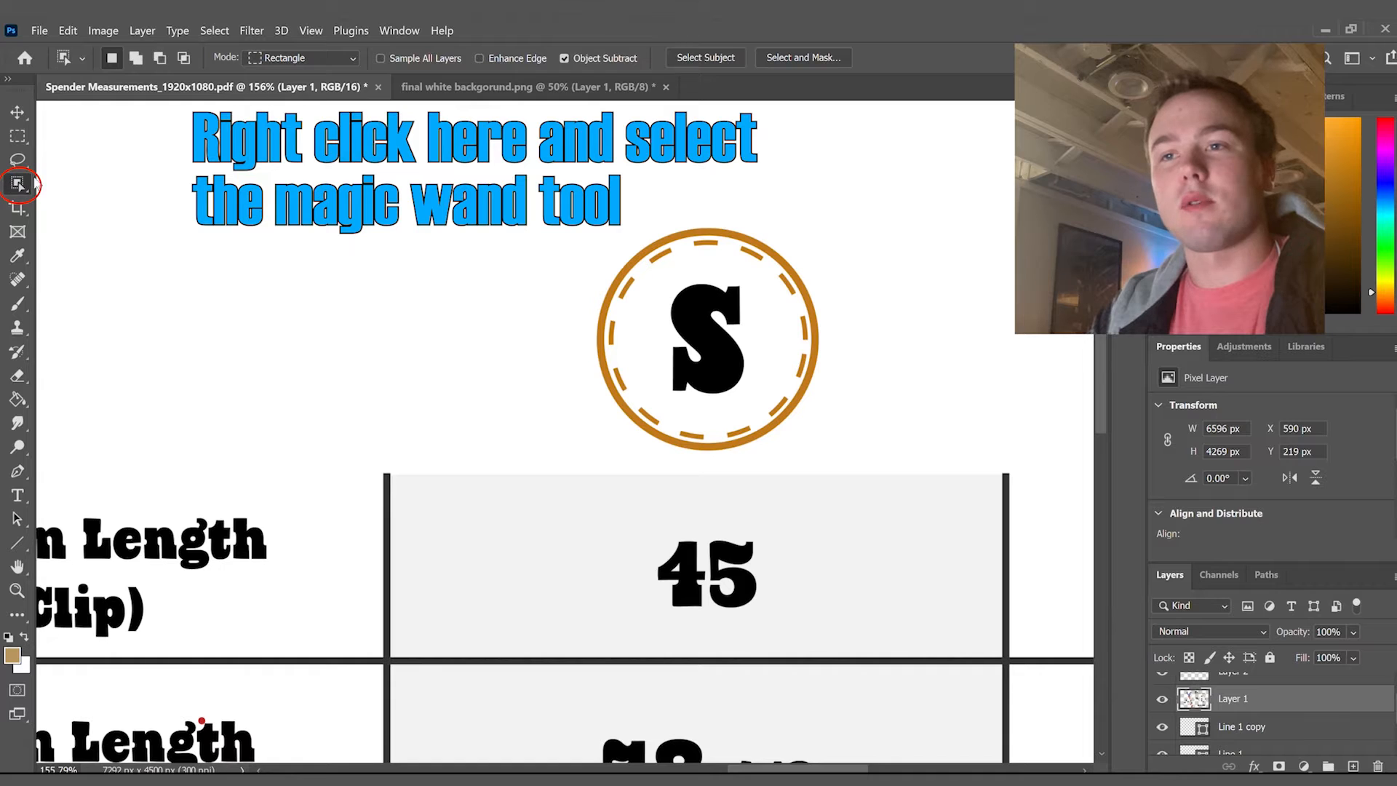
Select the solid orange ring around the letter S with the Magic Wand tool.
{"action": "right_click", "coordinate": [18, 184]}
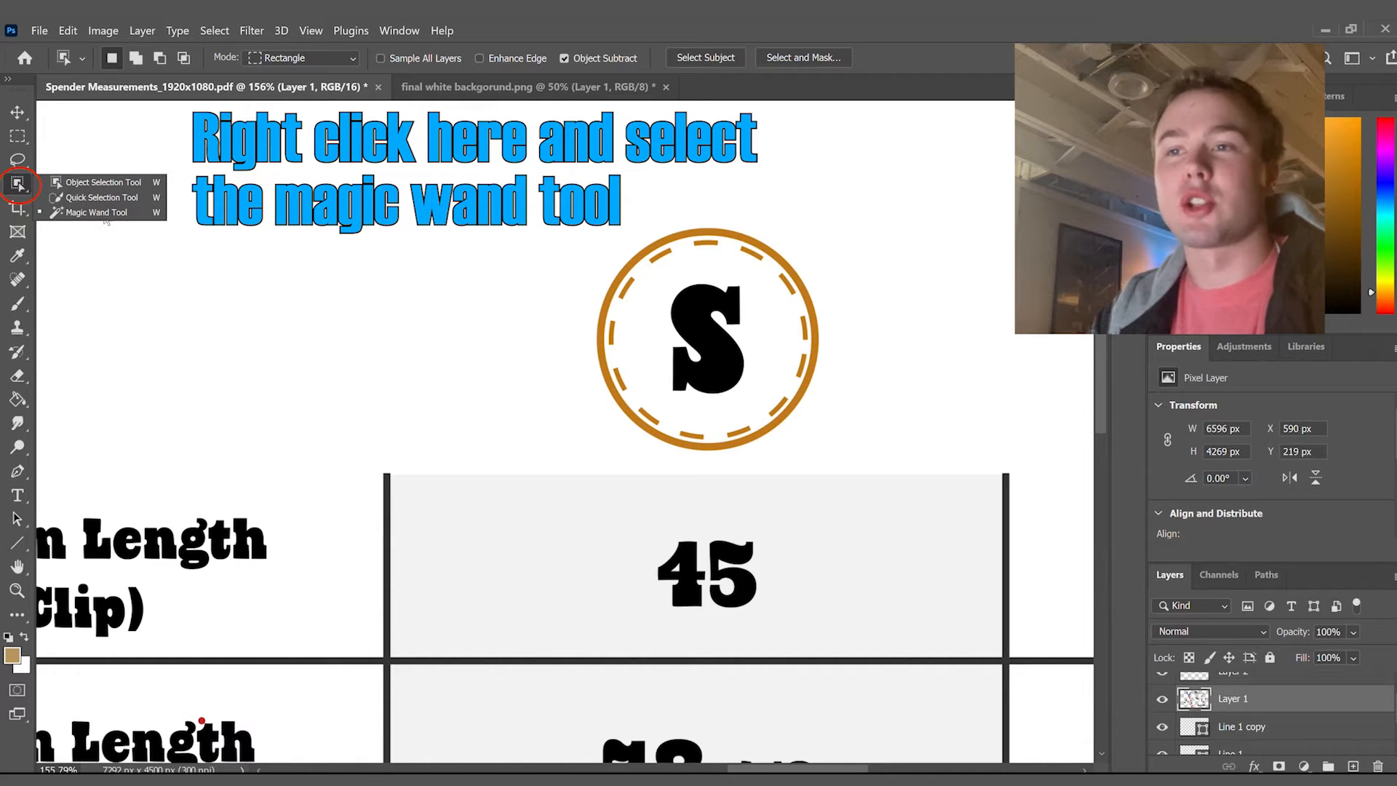
{"action": "left_click", "coordinate": [96, 212]}
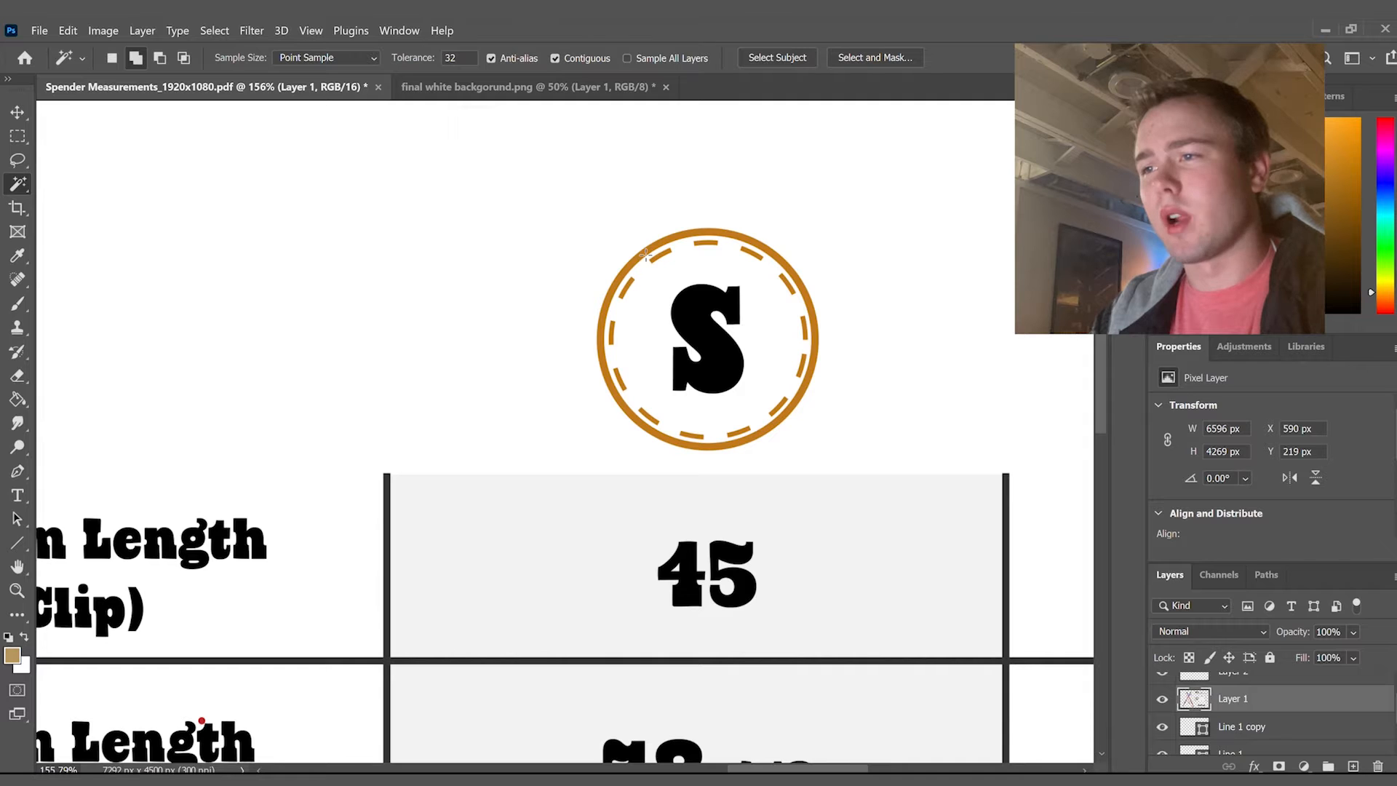
{"action": "left_click", "coordinate": [646, 253]}
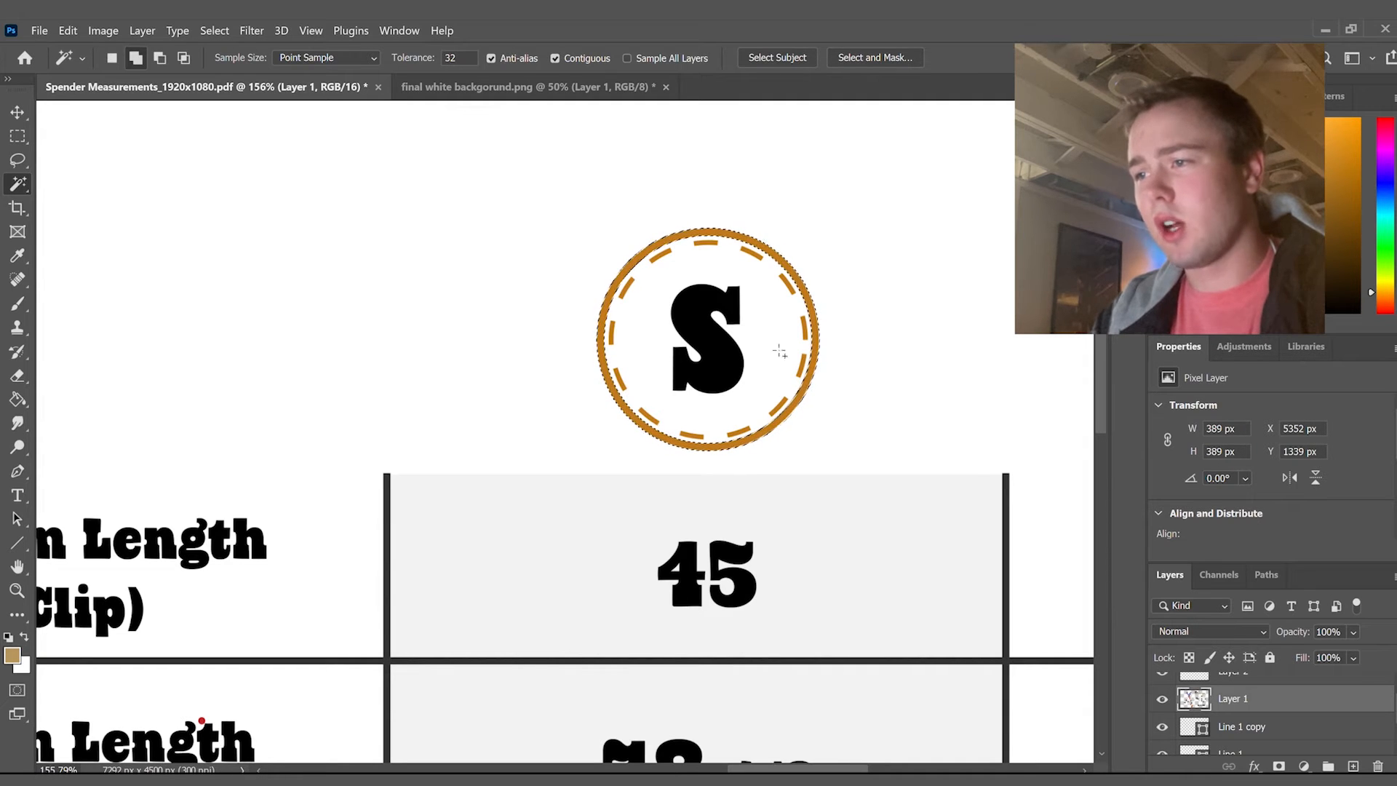
Add all the orange dashes inside the ring around the S to the Magic Wand selection.
{"action": "left_click", "coordinate": [18, 590]}
{"action": "left_click", "coordinate": [660, 322]}
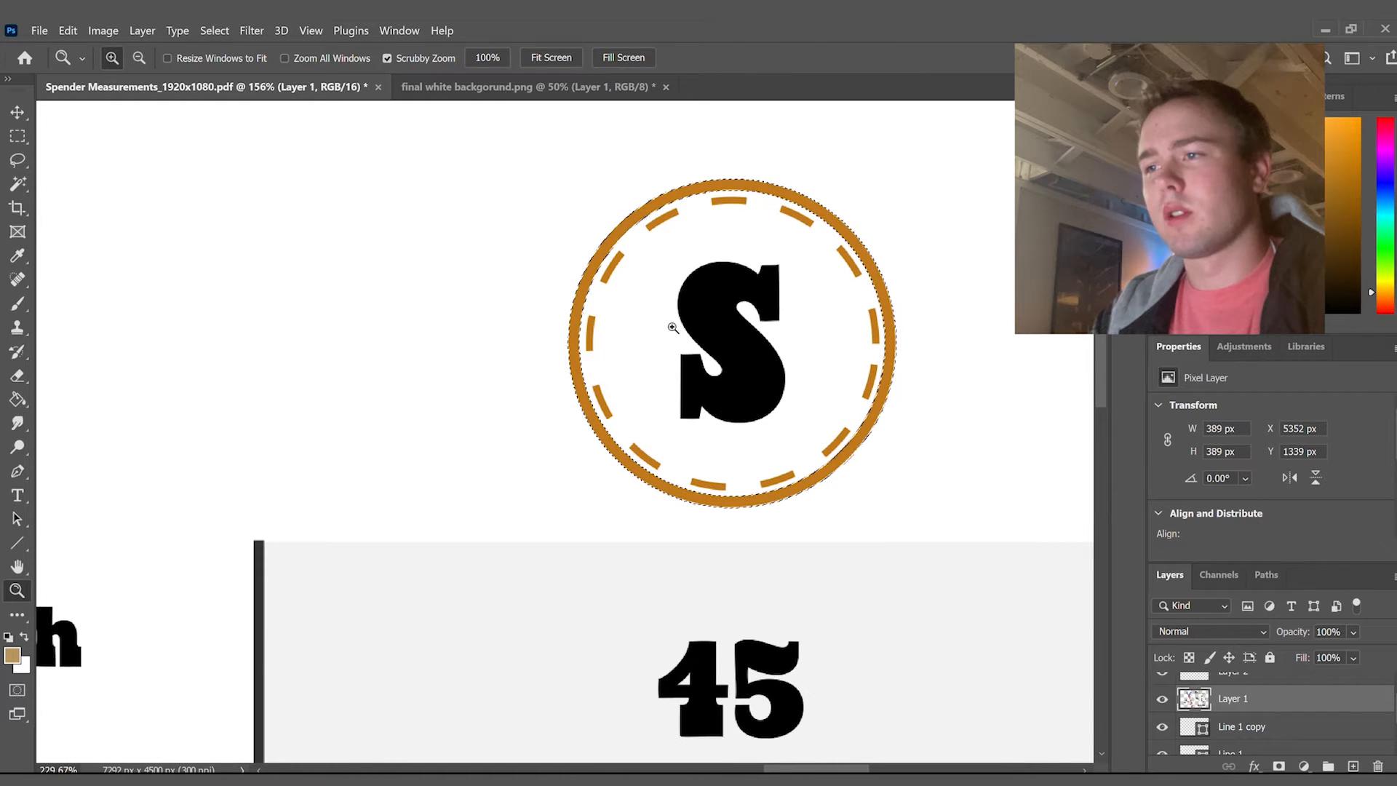
{"action": "left_click", "coordinate": [17, 183]}
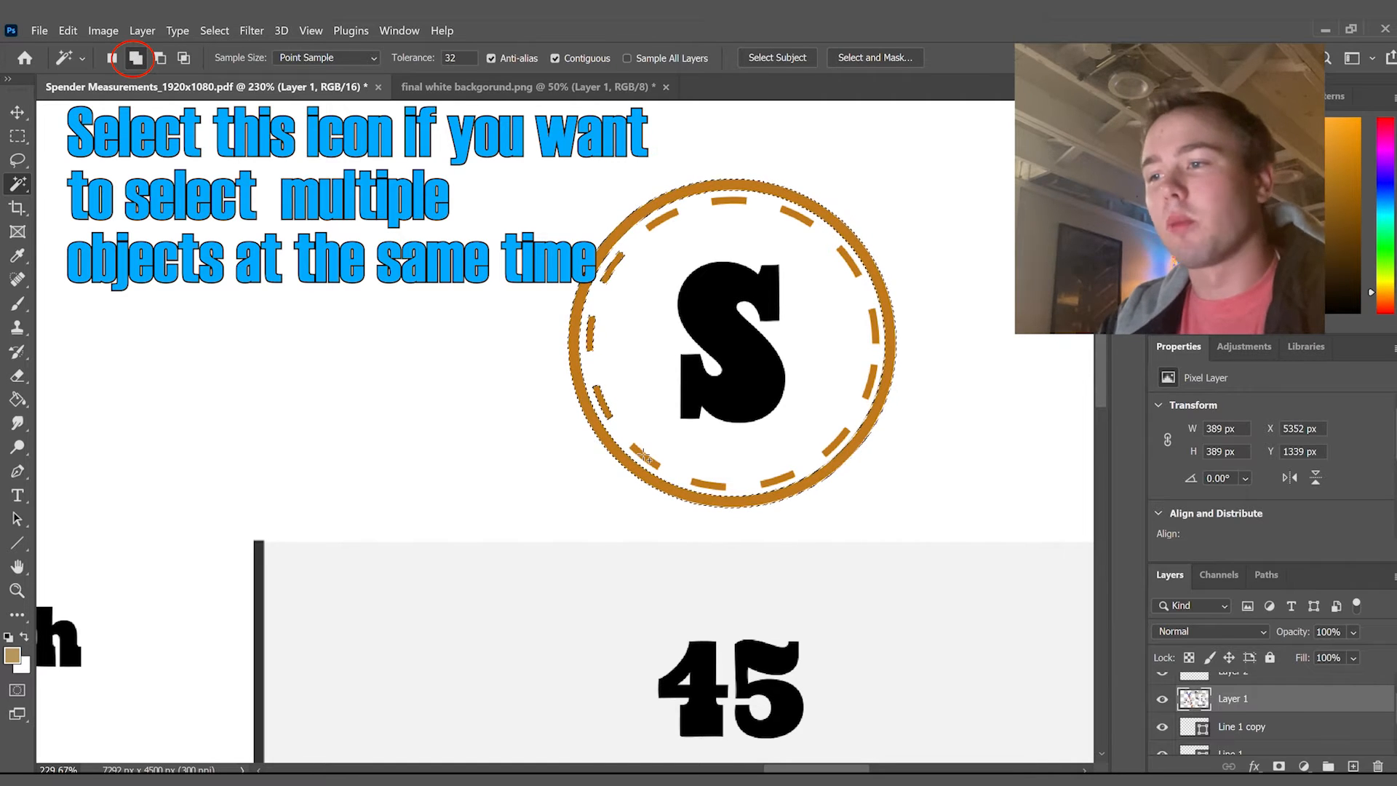
{"action": "left_click", "coordinate": [157, 57]}
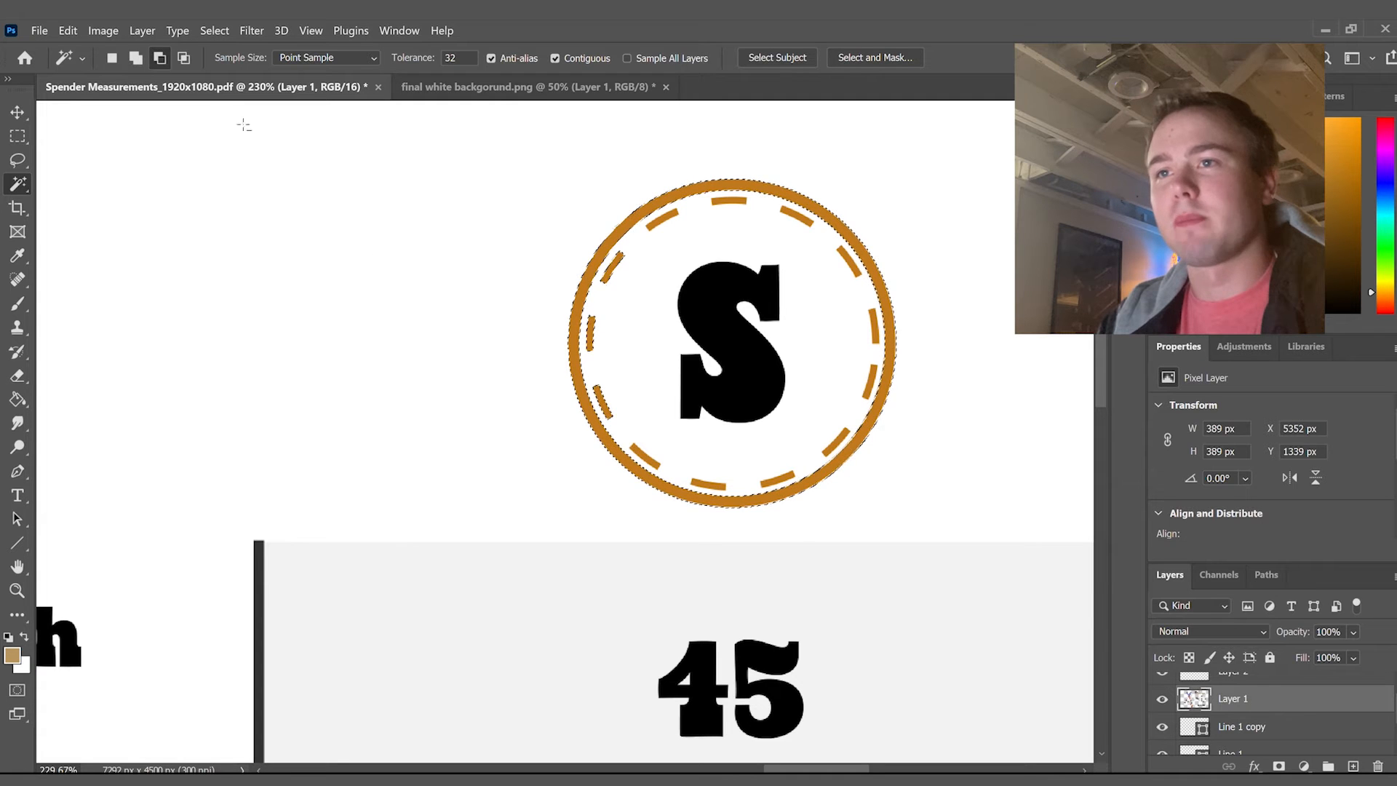
{"action": "left_click", "coordinate": [130, 58]}
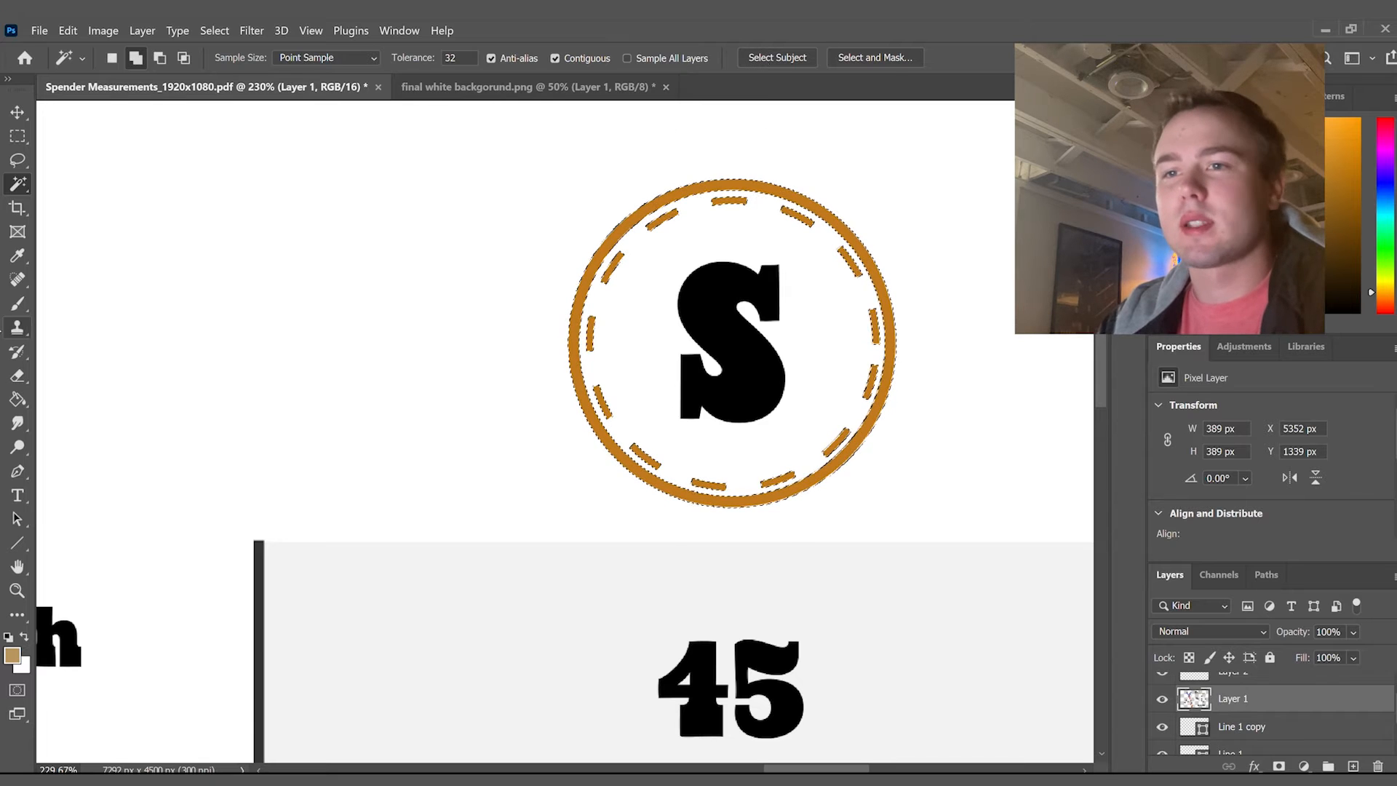
Choose the Paint Bucket tool and set the foreground color to the heading's tan, #b9975c.
{"action": "left_click", "coordinate": [18, 399]}
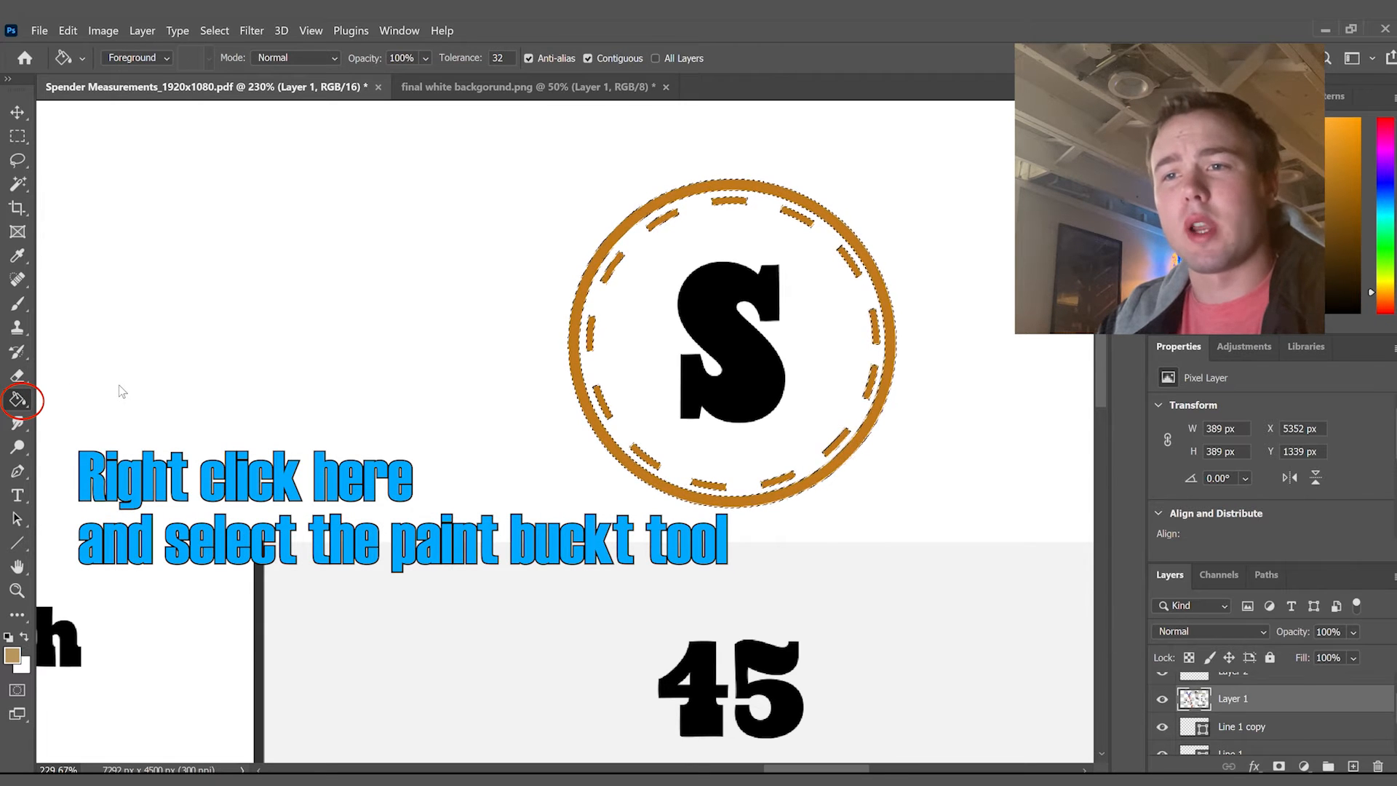
{"action": "right_click", "coordinate": [12, 397]}
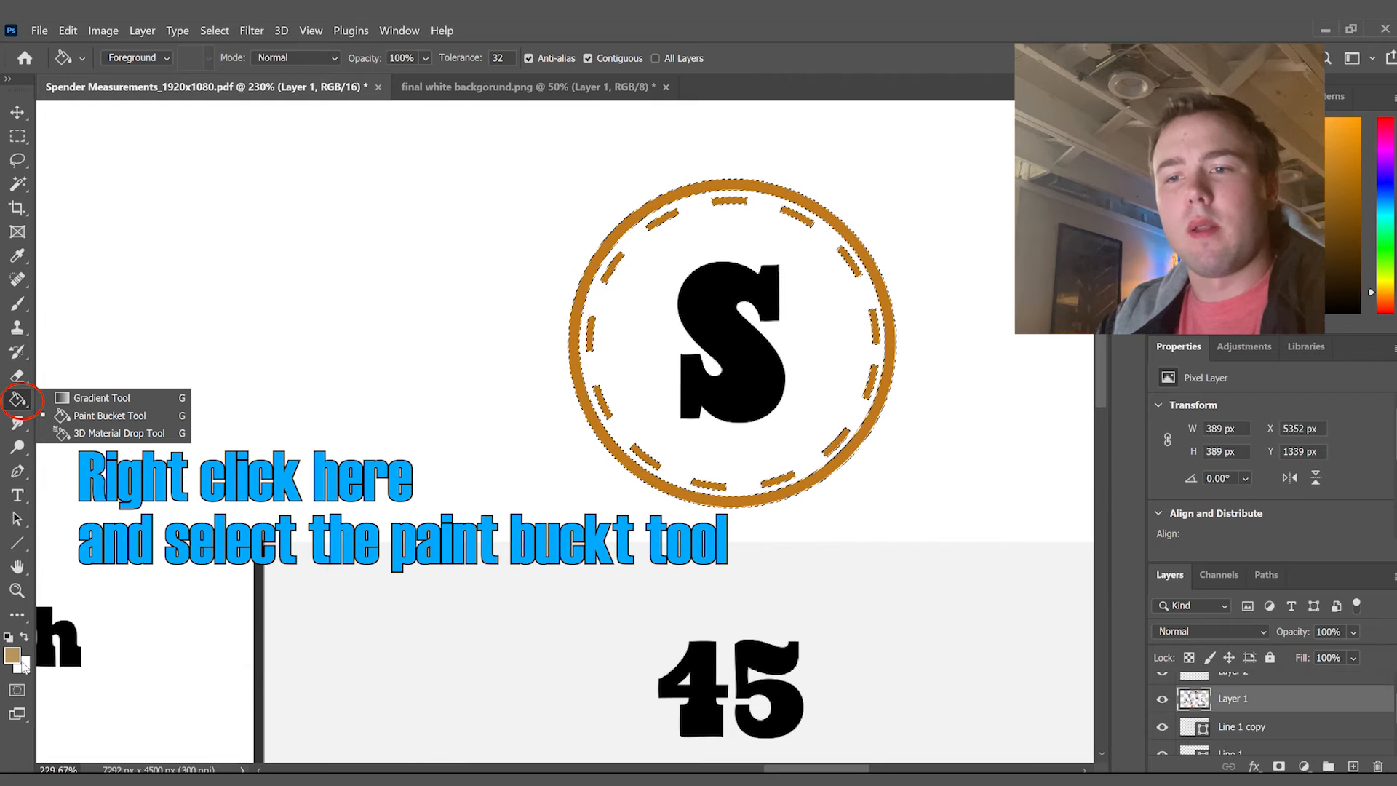
{"action": "left_click", "coordinate": [13, 634]}
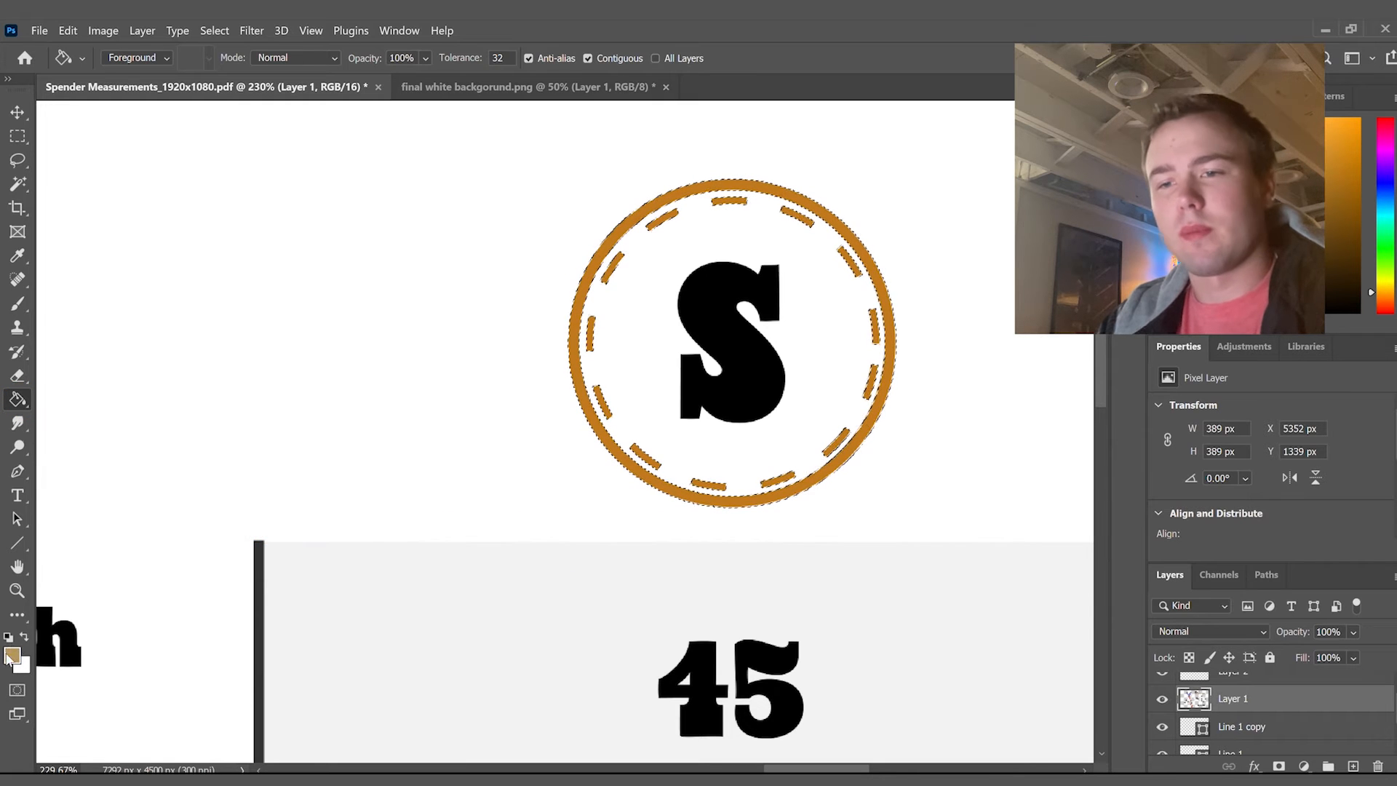
{"action": "left_click", "coordinate": [13, 655]}
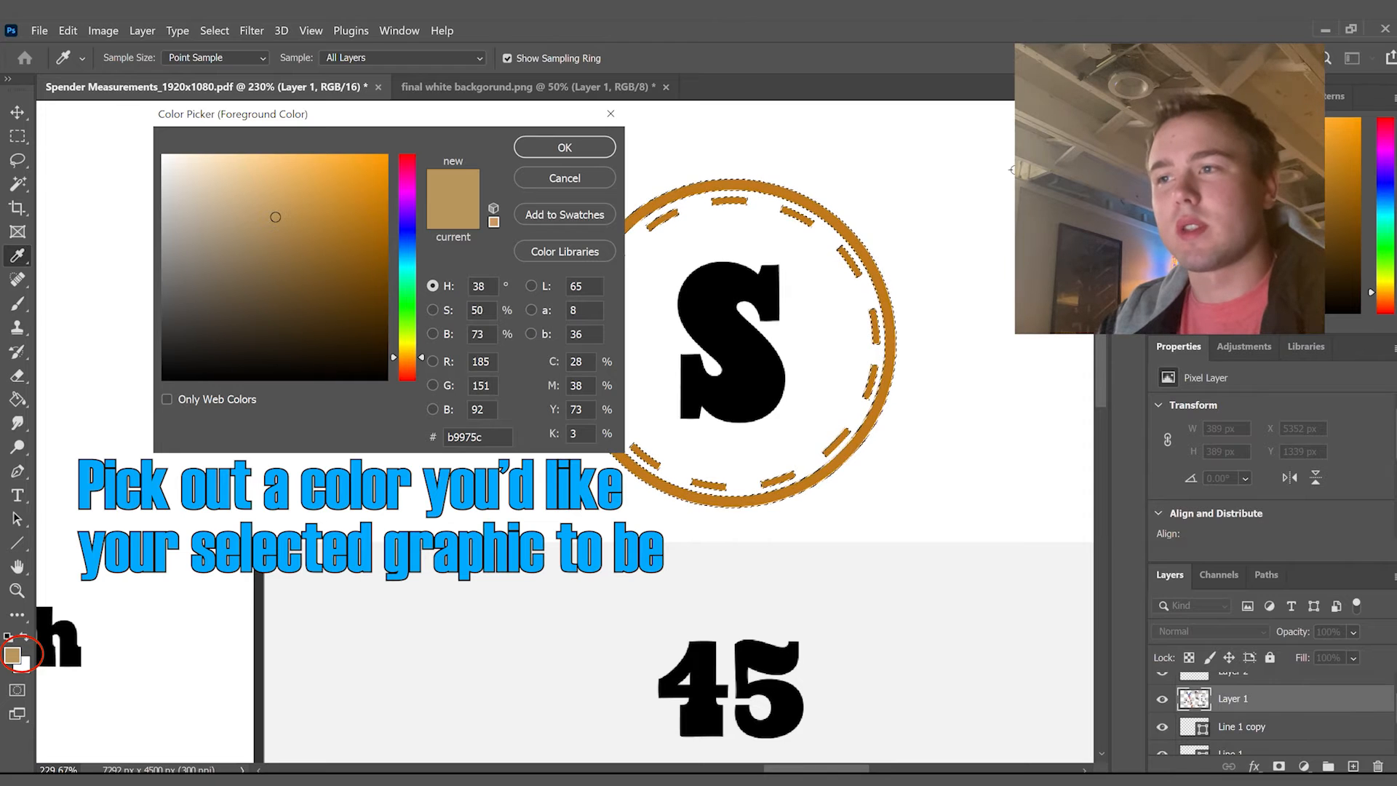
{"action": "scroll", "coordinate": [1099, 359], "scroll_direction": "up", "scroll_amount": 5}
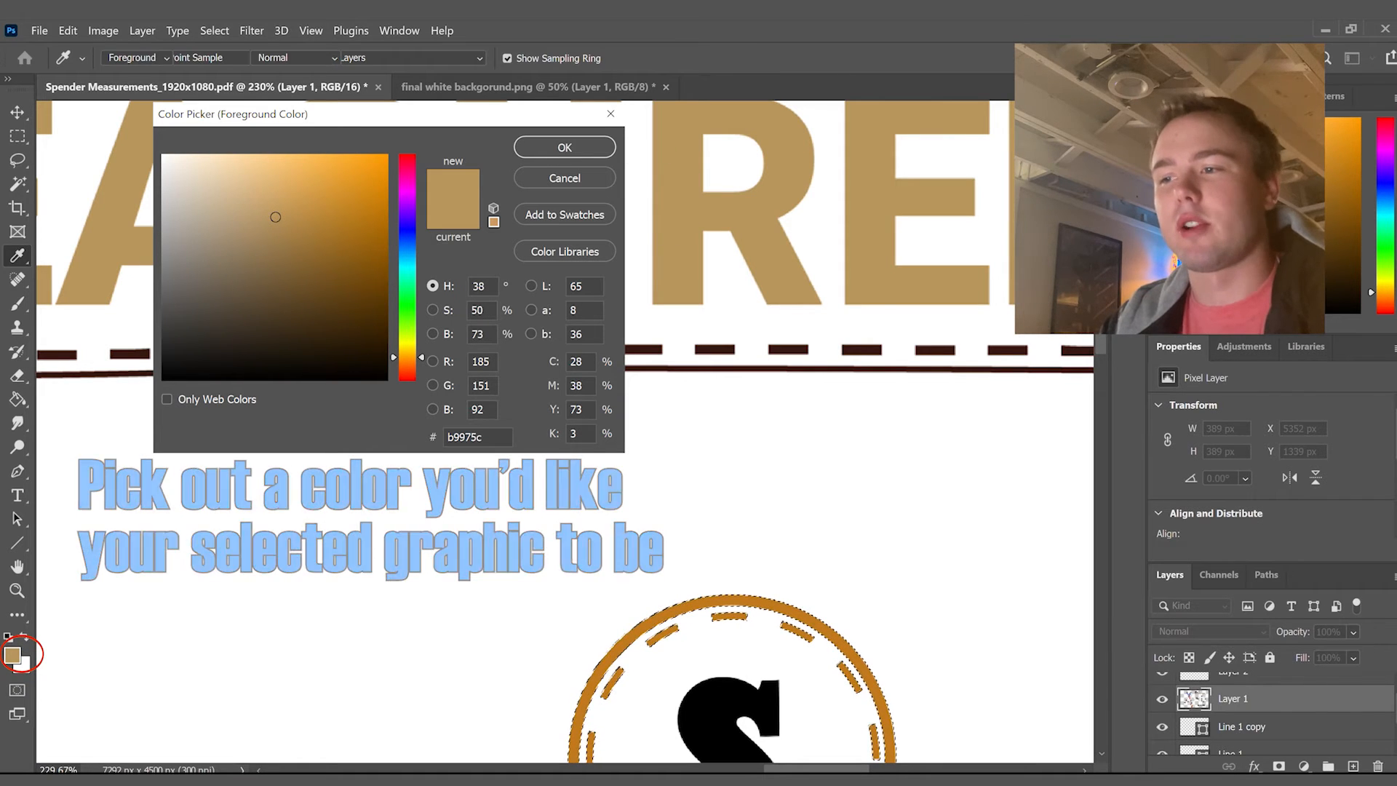
{"action": "left_click", "coordinate": [565, 147]}
Fill the selected ring and every dash around the S with the tan foreground color.
{"action": "scroll", "coordinate": [565, 430], "scroll_direction": "down", "scroll_amount": 5}
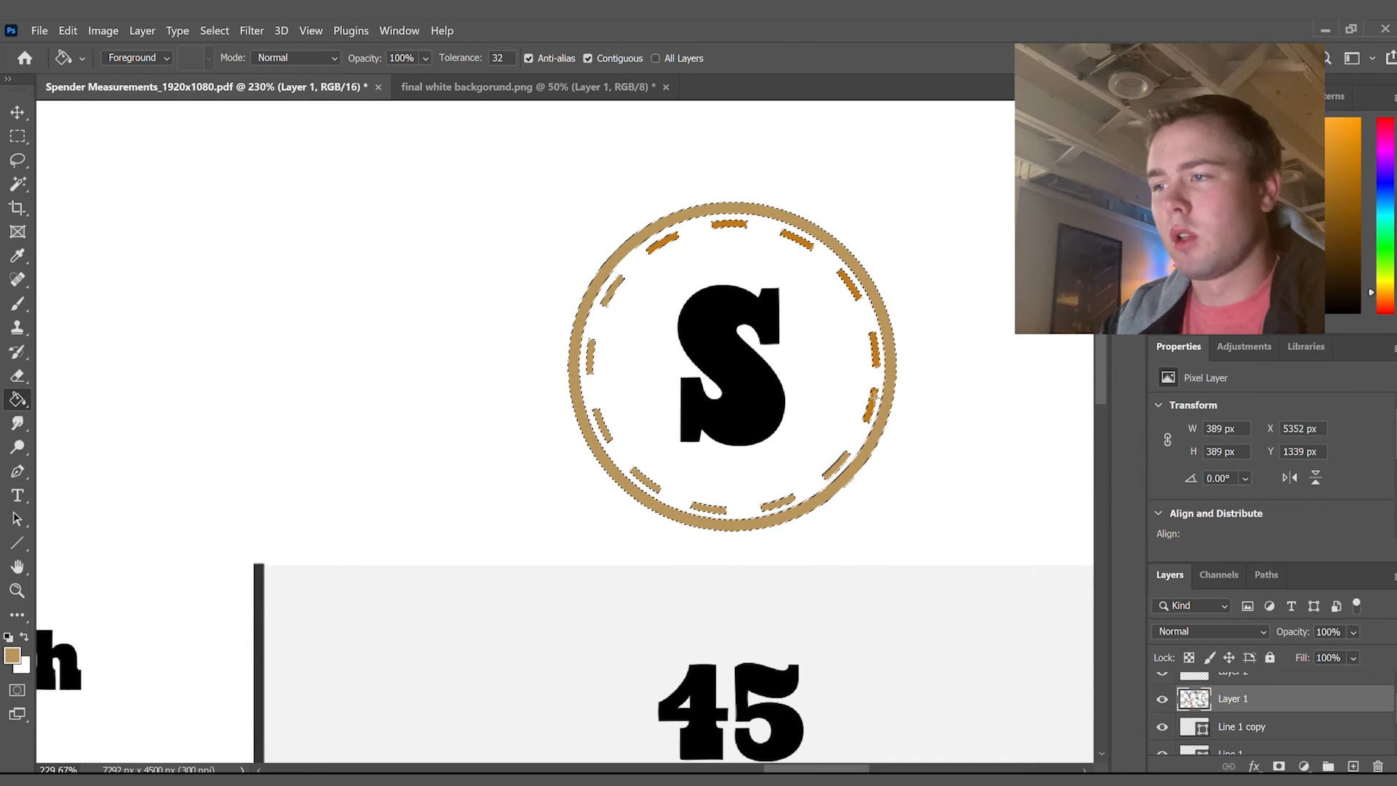
{"action": "left_click", "coordinate": [874, 349]}
{"action": "left_click", "coordinate": [855, 289]}
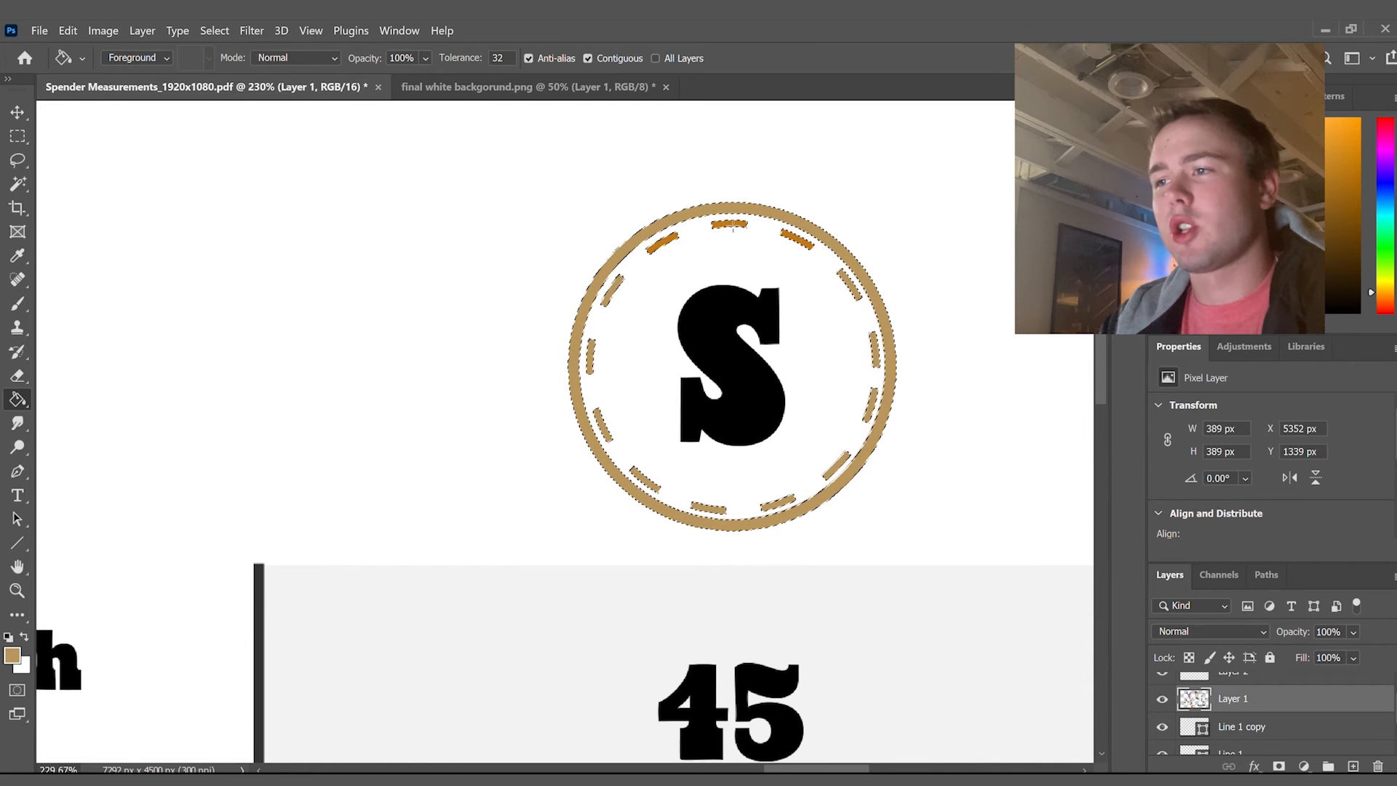
{"action": "left_click", "coordinate": [732, 226]}
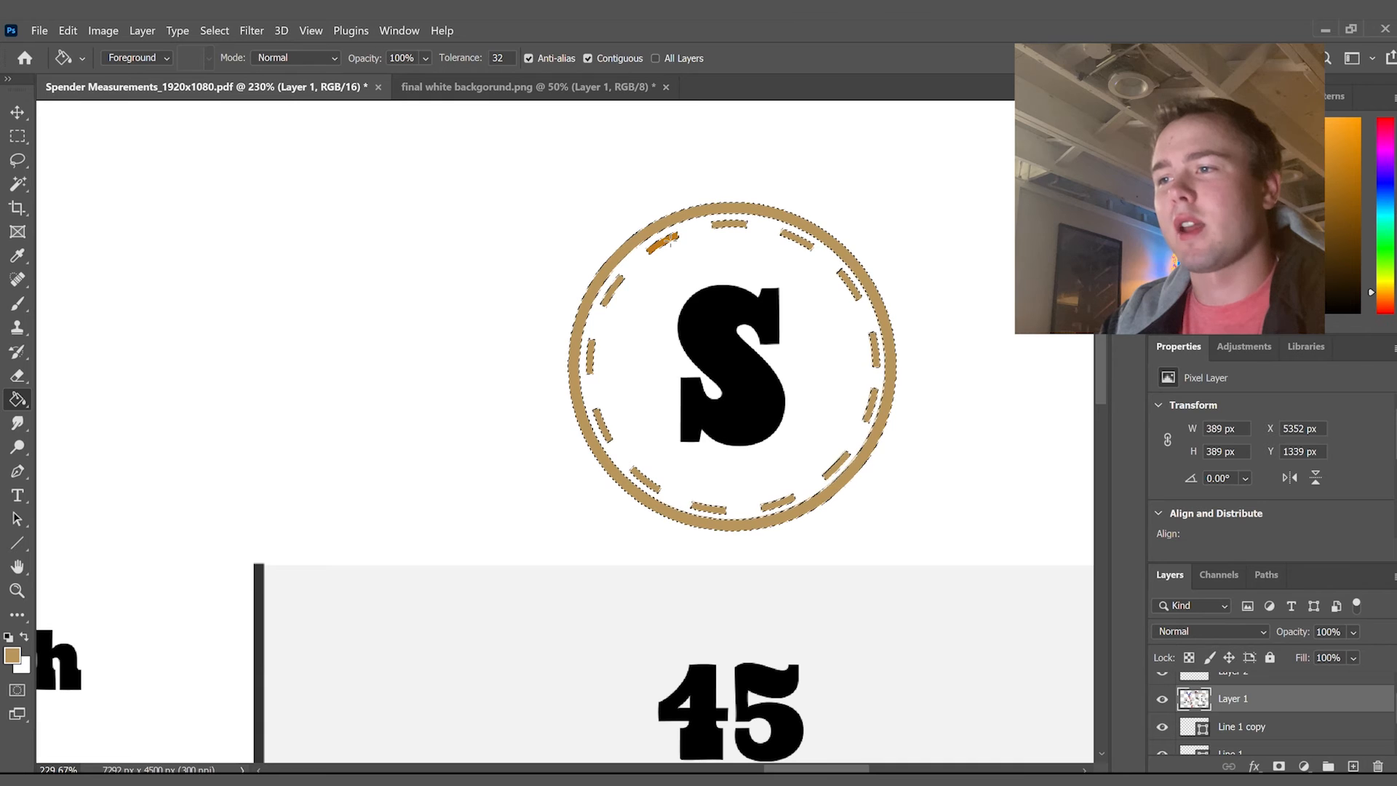
{"action": "left_click", "coordinate": [664, 242]}
Deselect the recolored ring and dashes.
{"action": "left_click", "coordinate": [13, 180]}
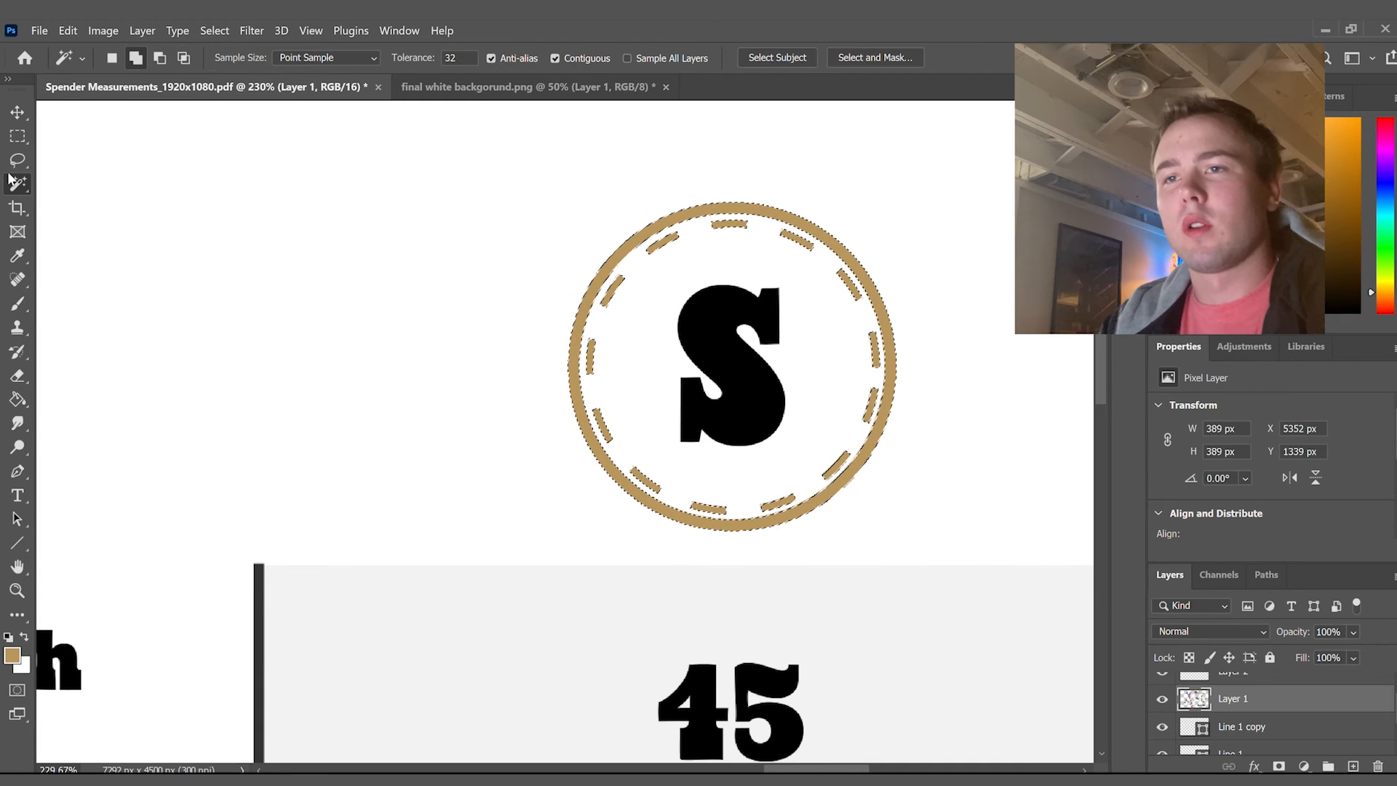
{"action": "right_click", "coordinate": [654, 250]}
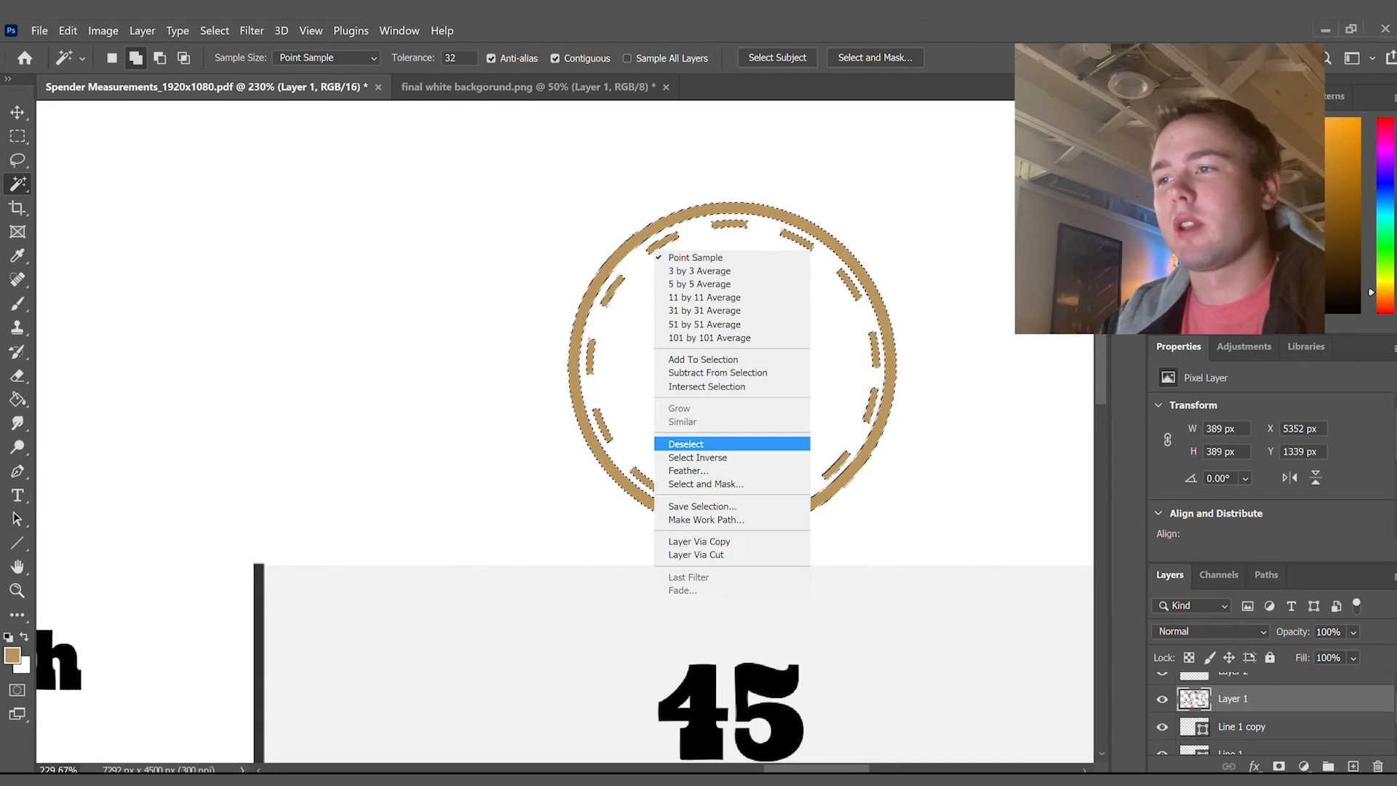
{"action": "left_click", "coordinate": [686, 444]}
{"action": "left_click", "coordinate": [15, 105]}
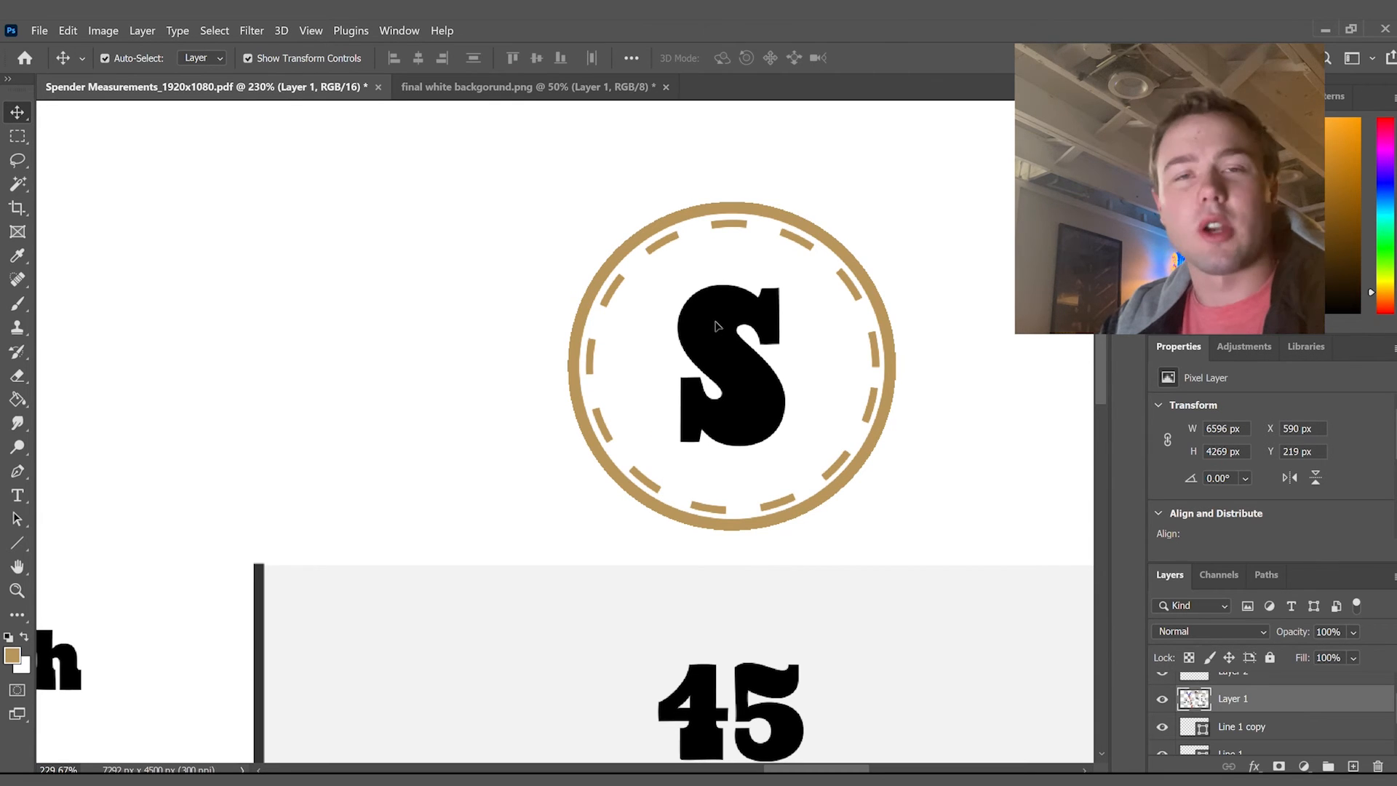
Select the black letter S inside the ring with the Magic Wand and sample the suspender's red stripe as foreground color.
{"action": "left_click", "coordinate": [16, 184]}
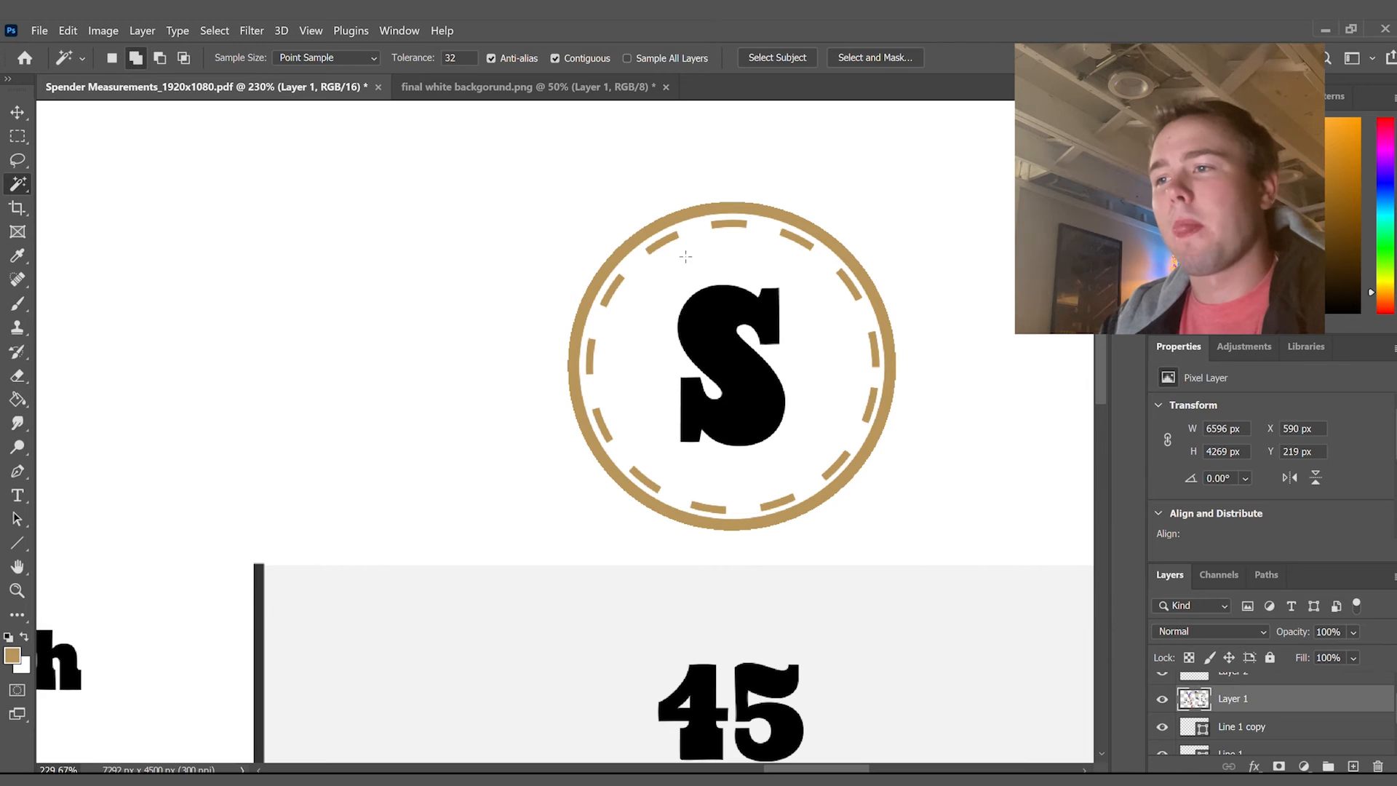
{"action": "left_click", "coordinate": [719, 338]}
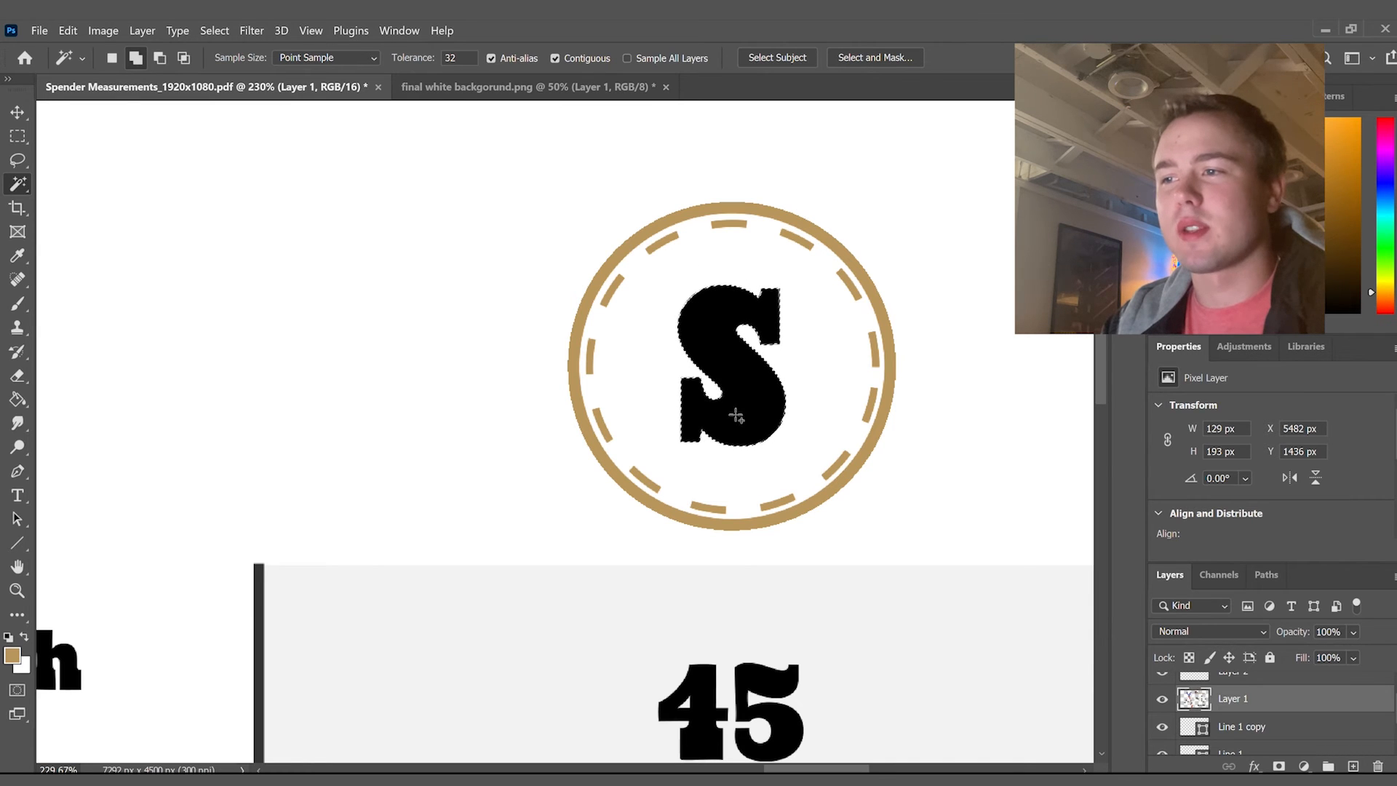
{"action": "left_click", "coordinate": [12, 654]}
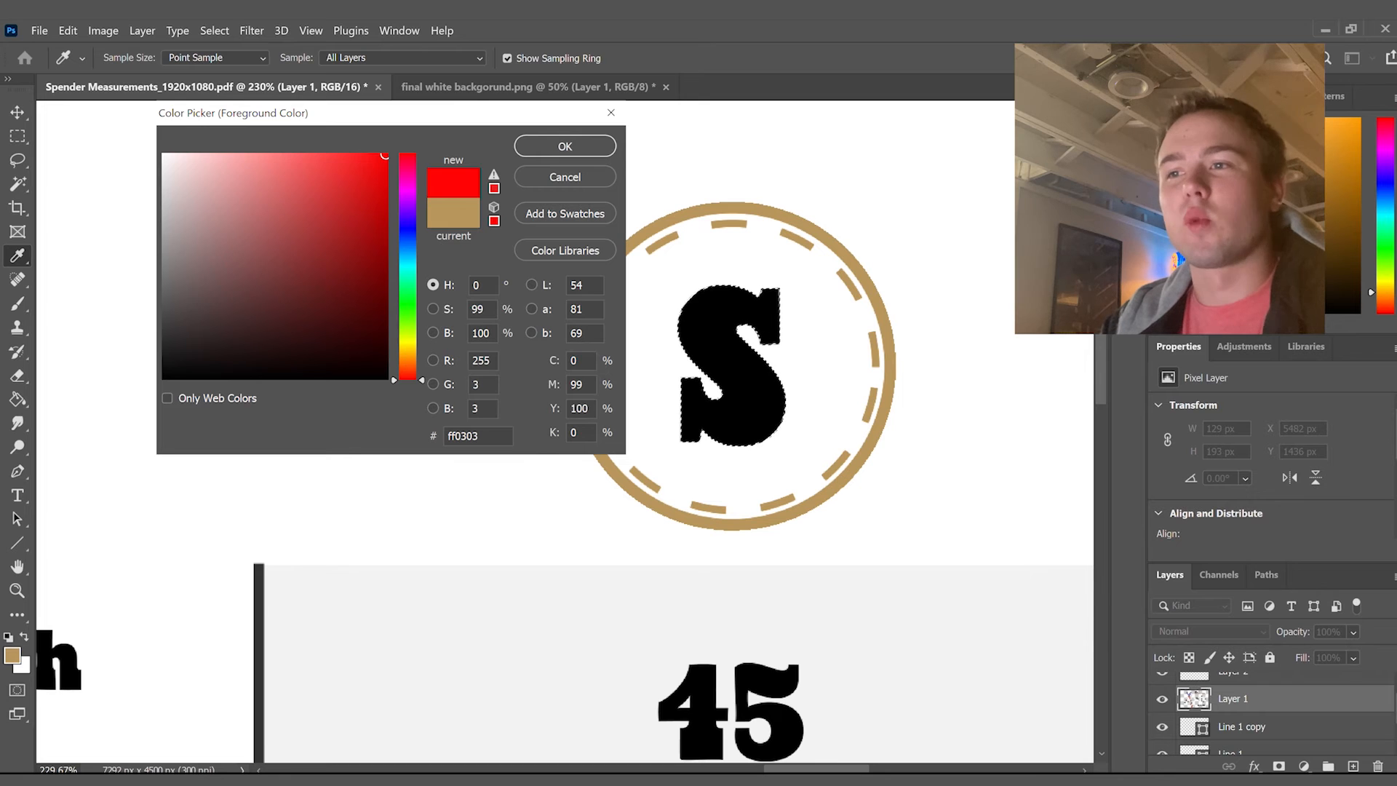
{"action": "key", "text": "Escape"}
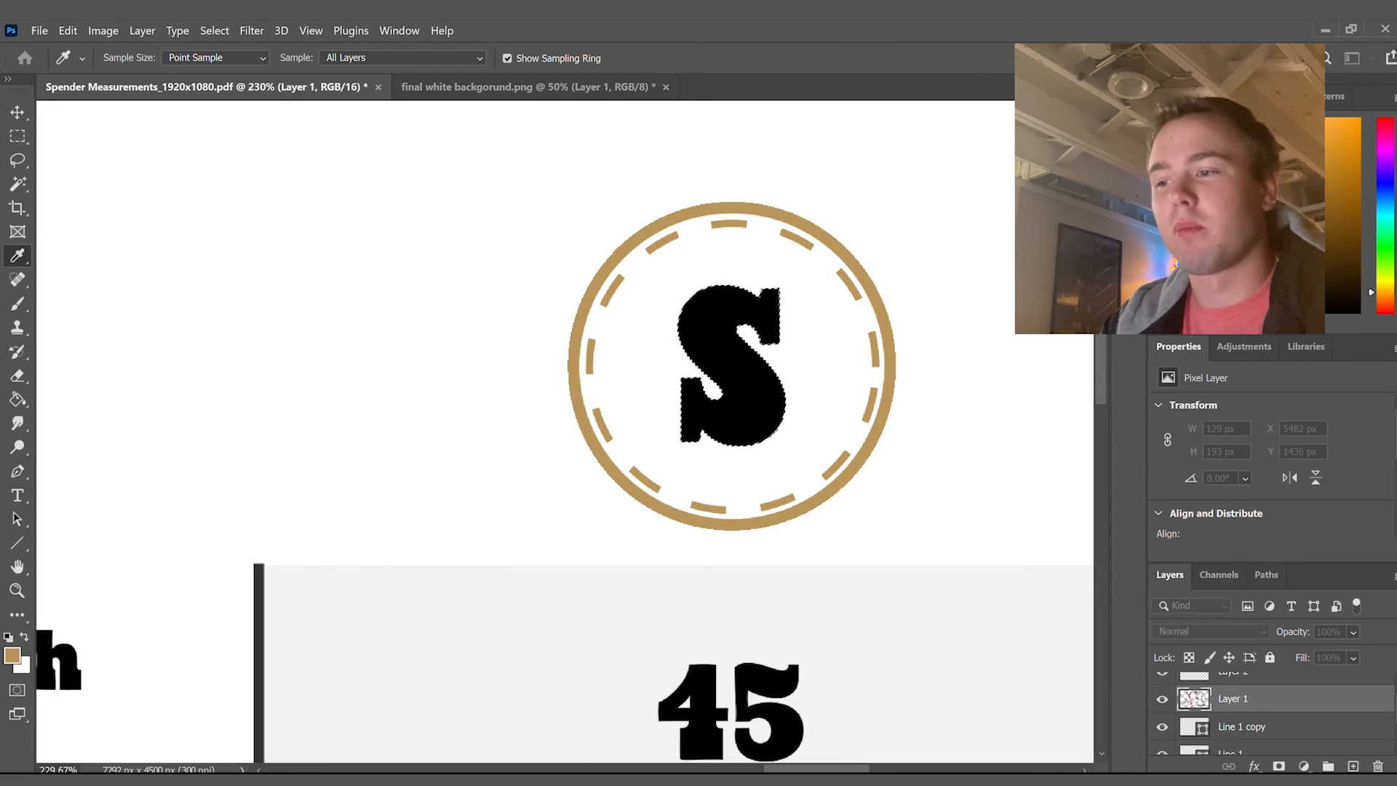
{"action": "scroll", "coordinate": [594, 693], "scroll_direction": "left", "scroll_amount": 3}
{"action": "scroll", "coordinate": [572, 715], "scroll_direction": "left", "scroll_amount": 7}
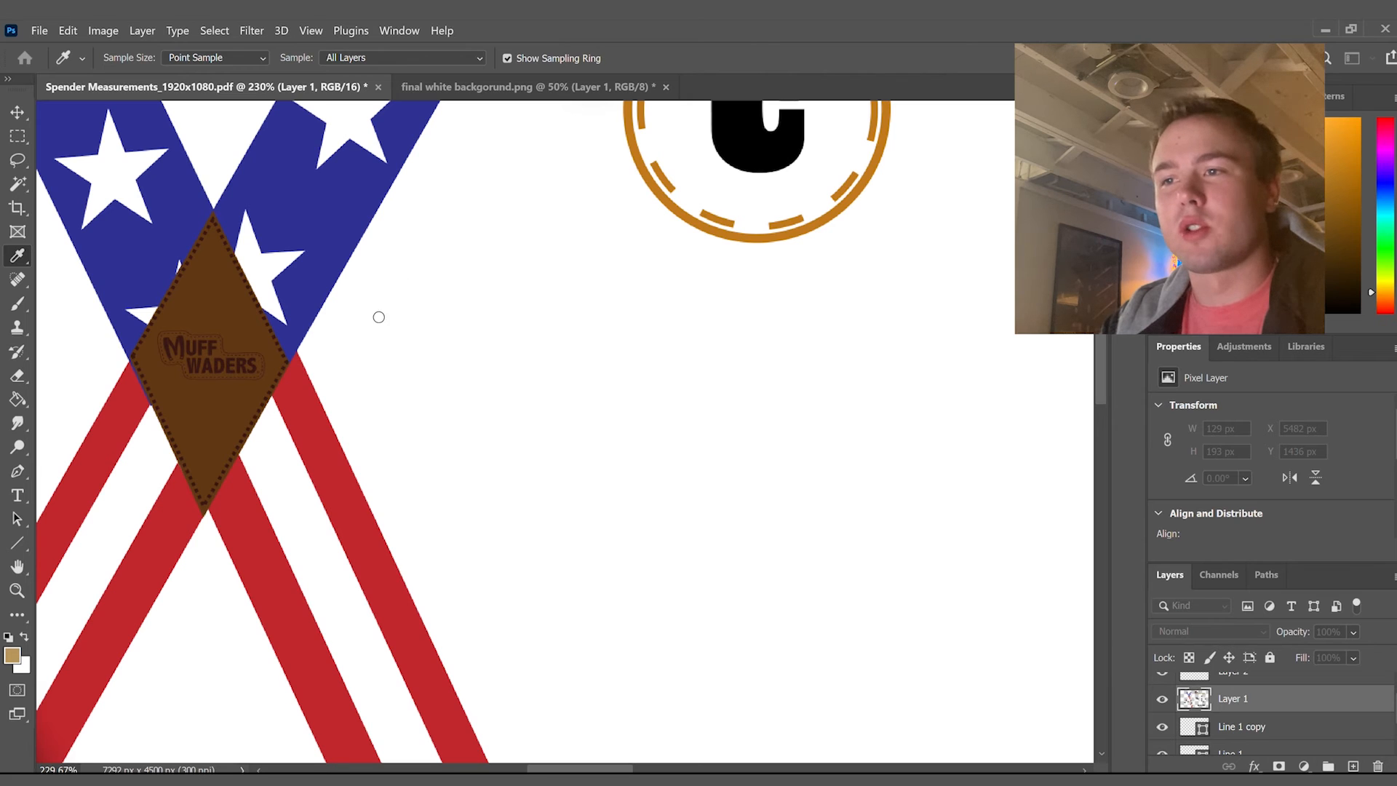
{"action": "left_click", "coordinate": [10, 654]}
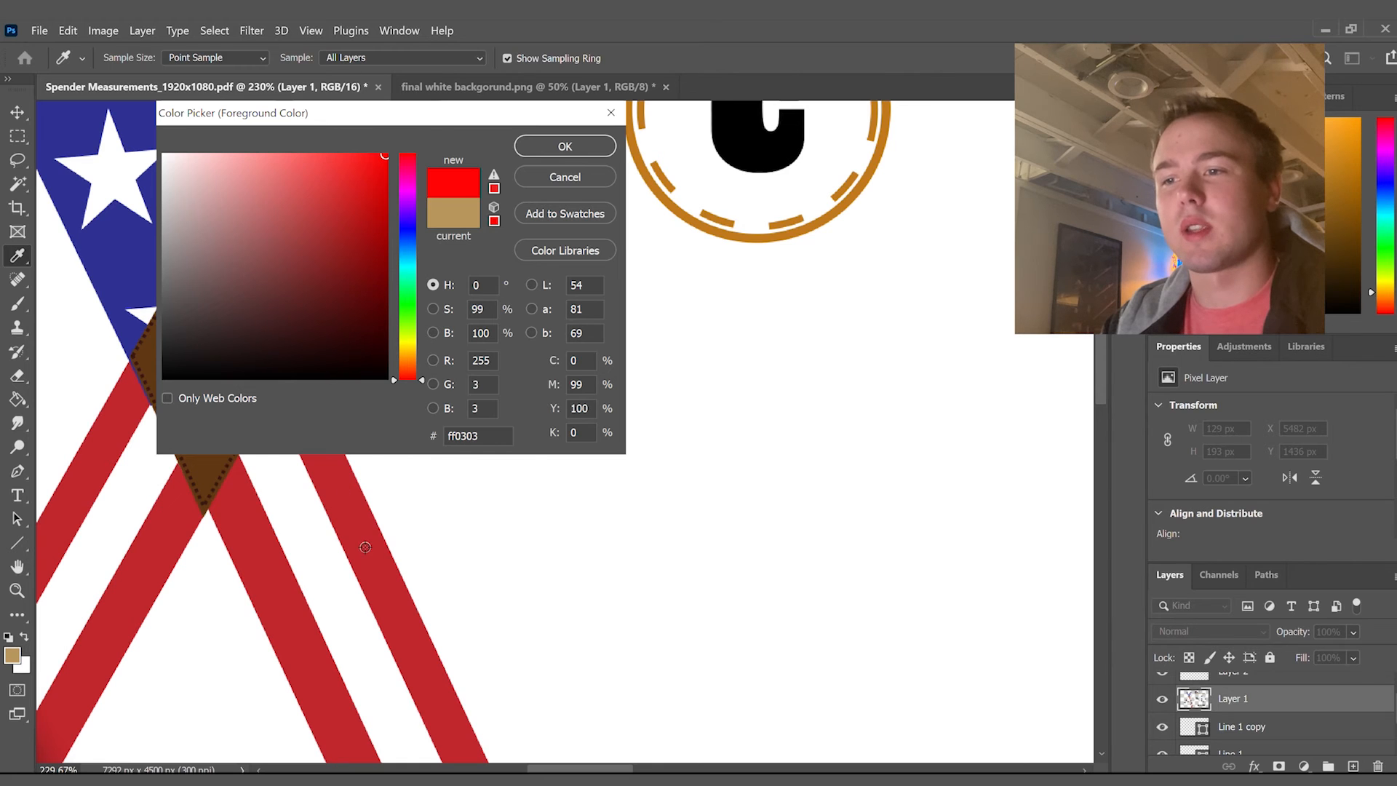
{"action": "key", "text": "Return"}
{"action": "key", "text": "w"}
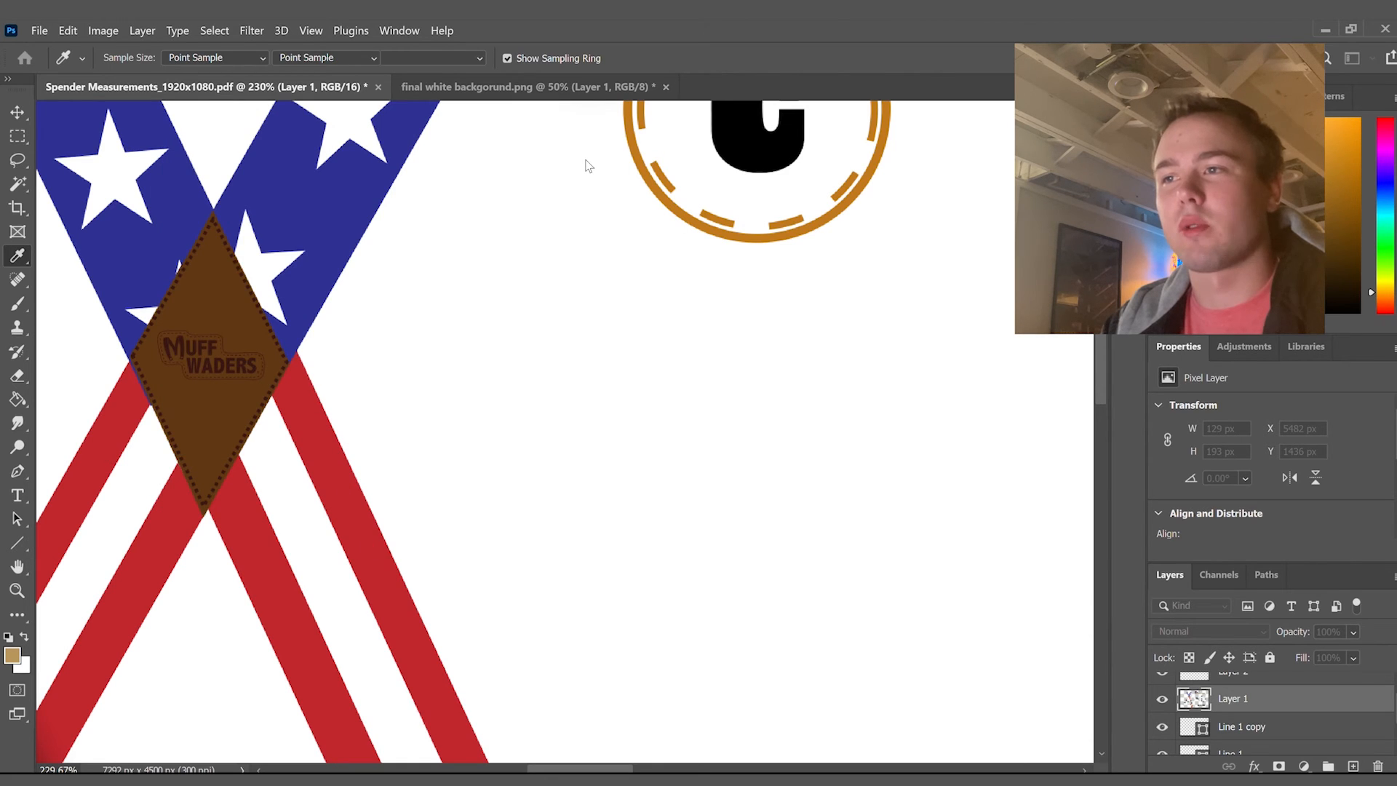
Fill the selected letter S with the red foreground color using the Paint Bucket.
{"action": "left_click_drag", "start_coordinate": [601, 768], "coordinate": [837, 758]}
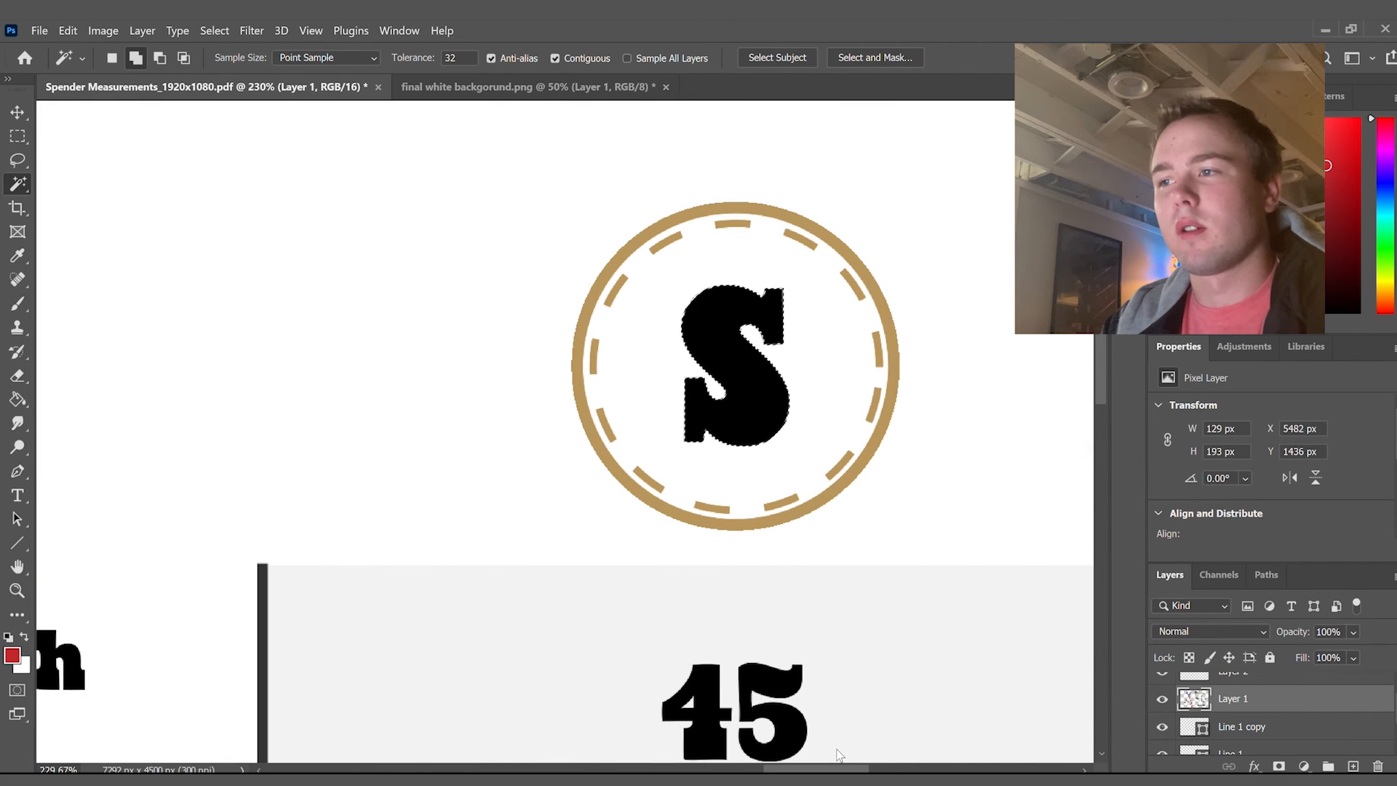
{"action": "left_click", "coordinate": [17, 398]}
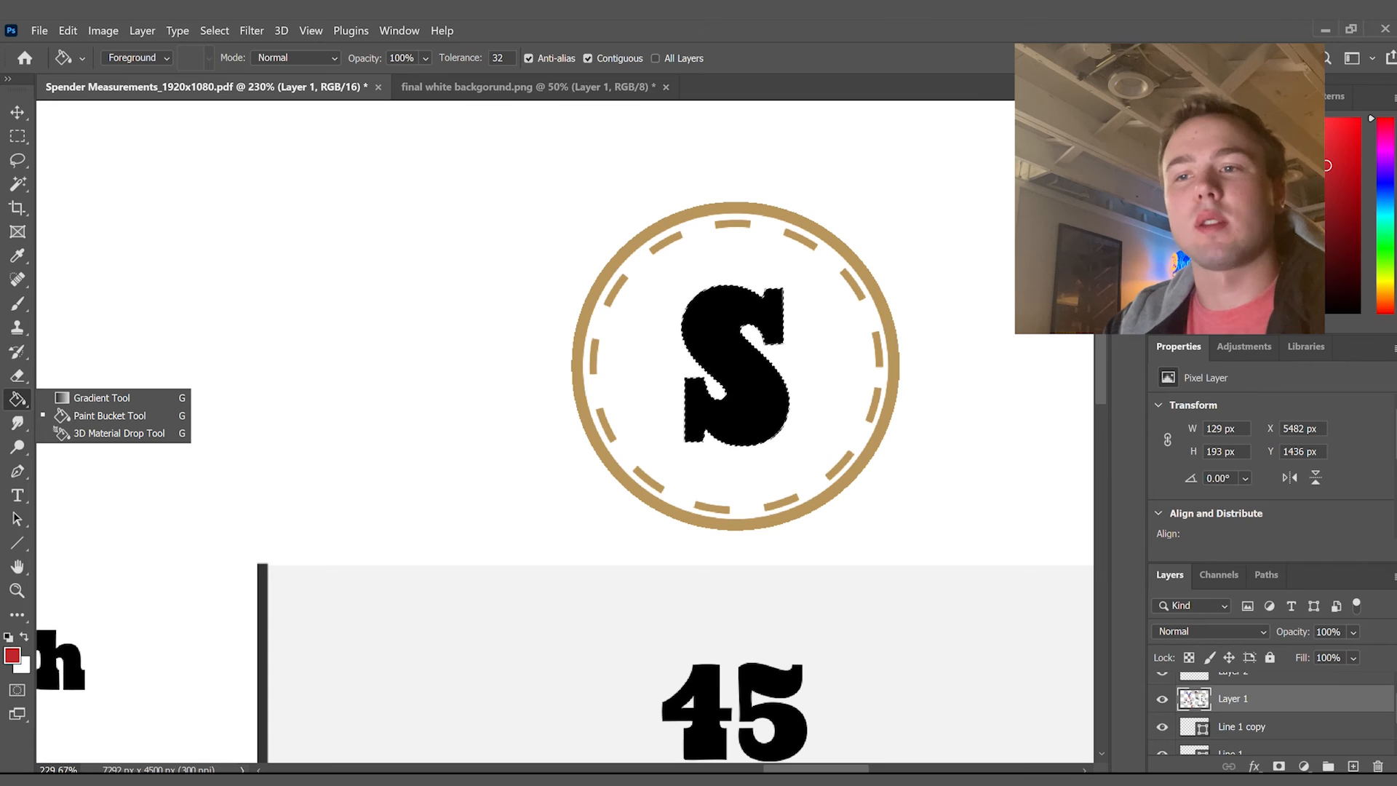
{"action": "left_click", "coordinate": [727, 321]}
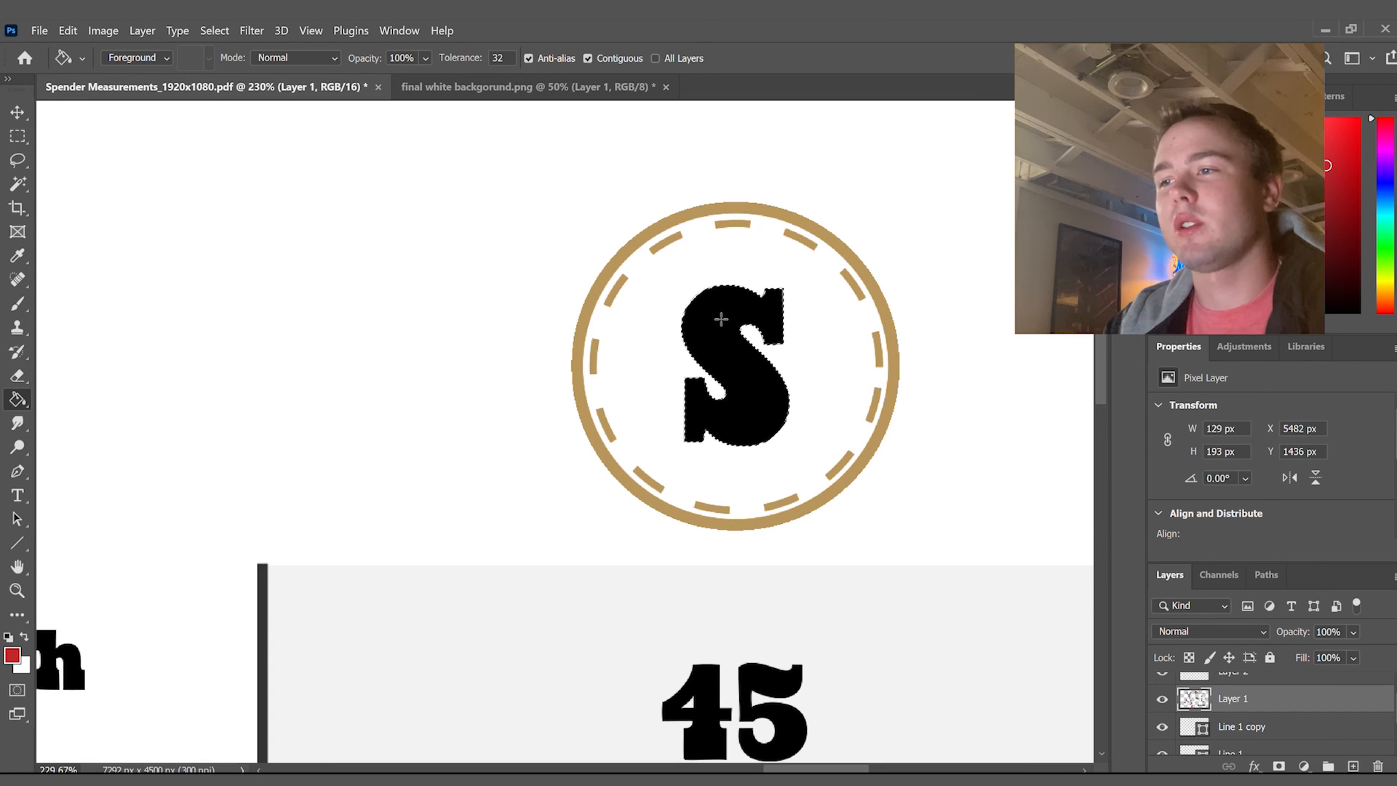
{"action": "left_click", "coordinate": [721, 319]}
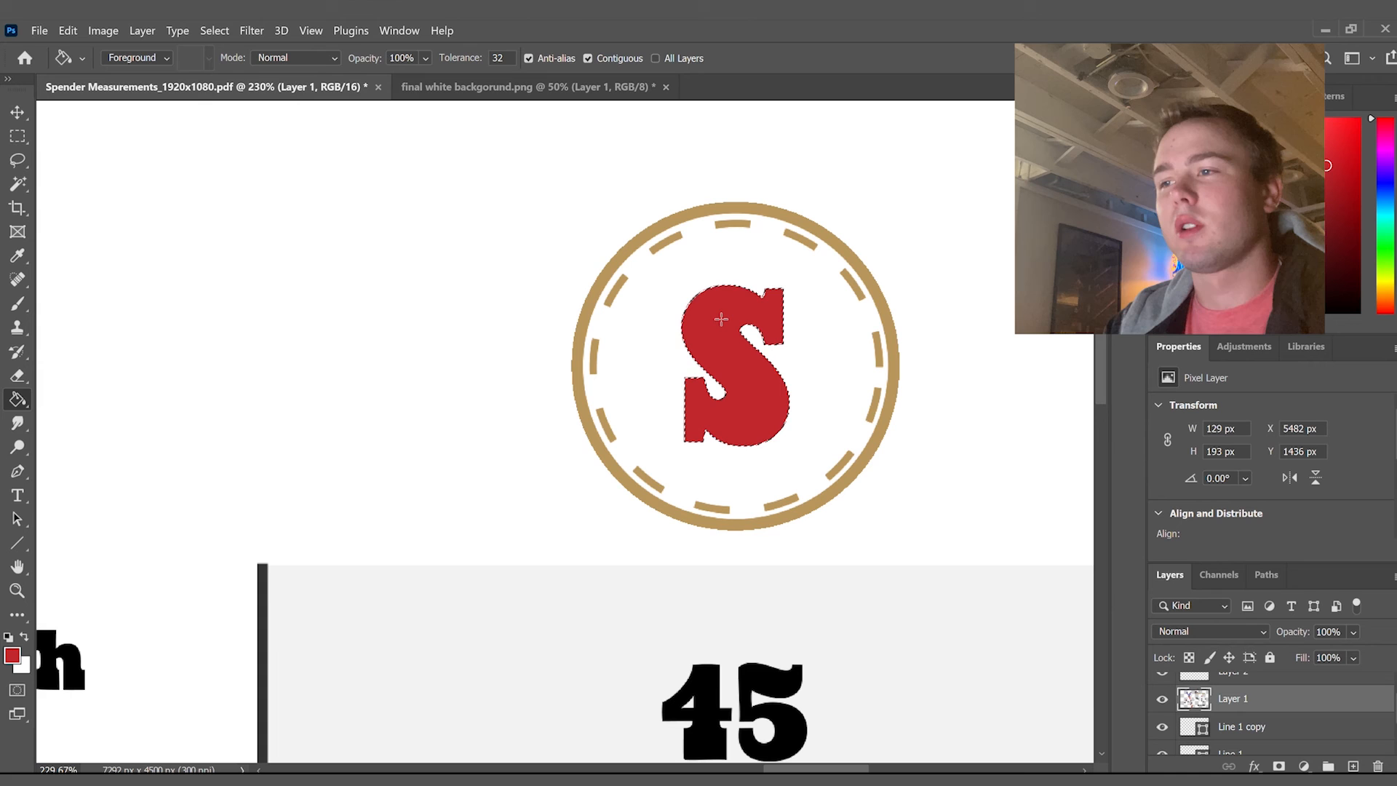
Deselect the red letter S and fit the whole measurement chart in view.
{"action": "left_click", "coordinate": [18, 112]}
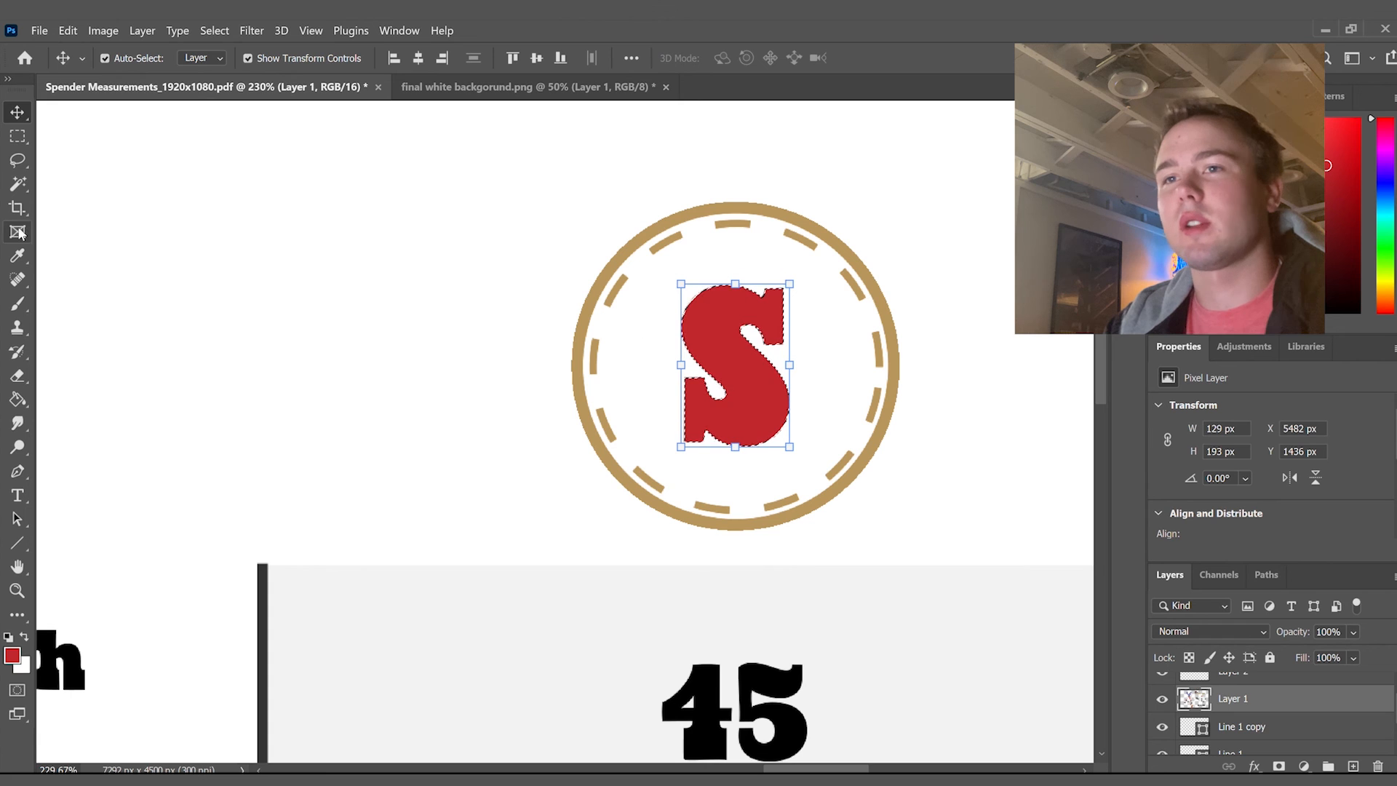
{"action": "left_click", "coordinate": [19, 183]}
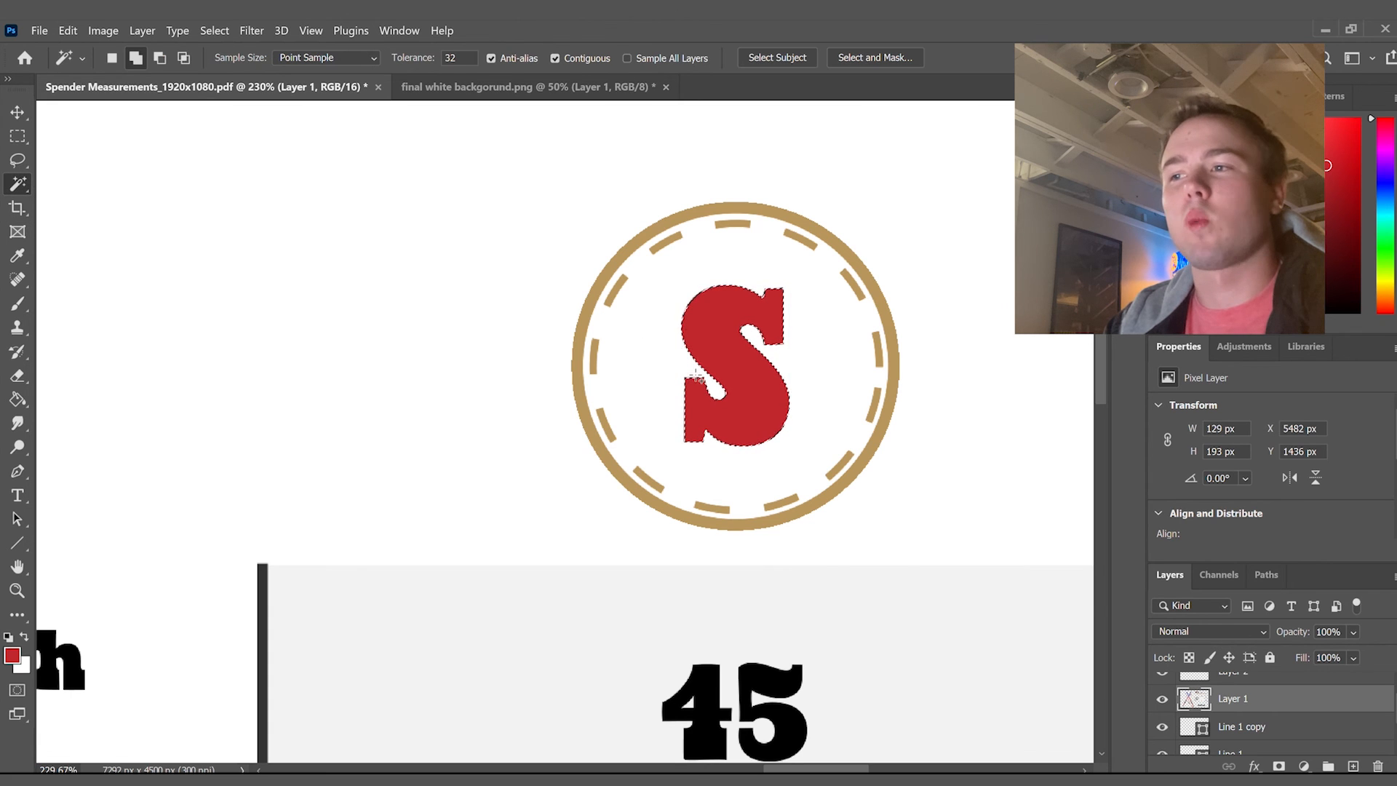
{"action": "right_click", "coordinate": [753, 390]}
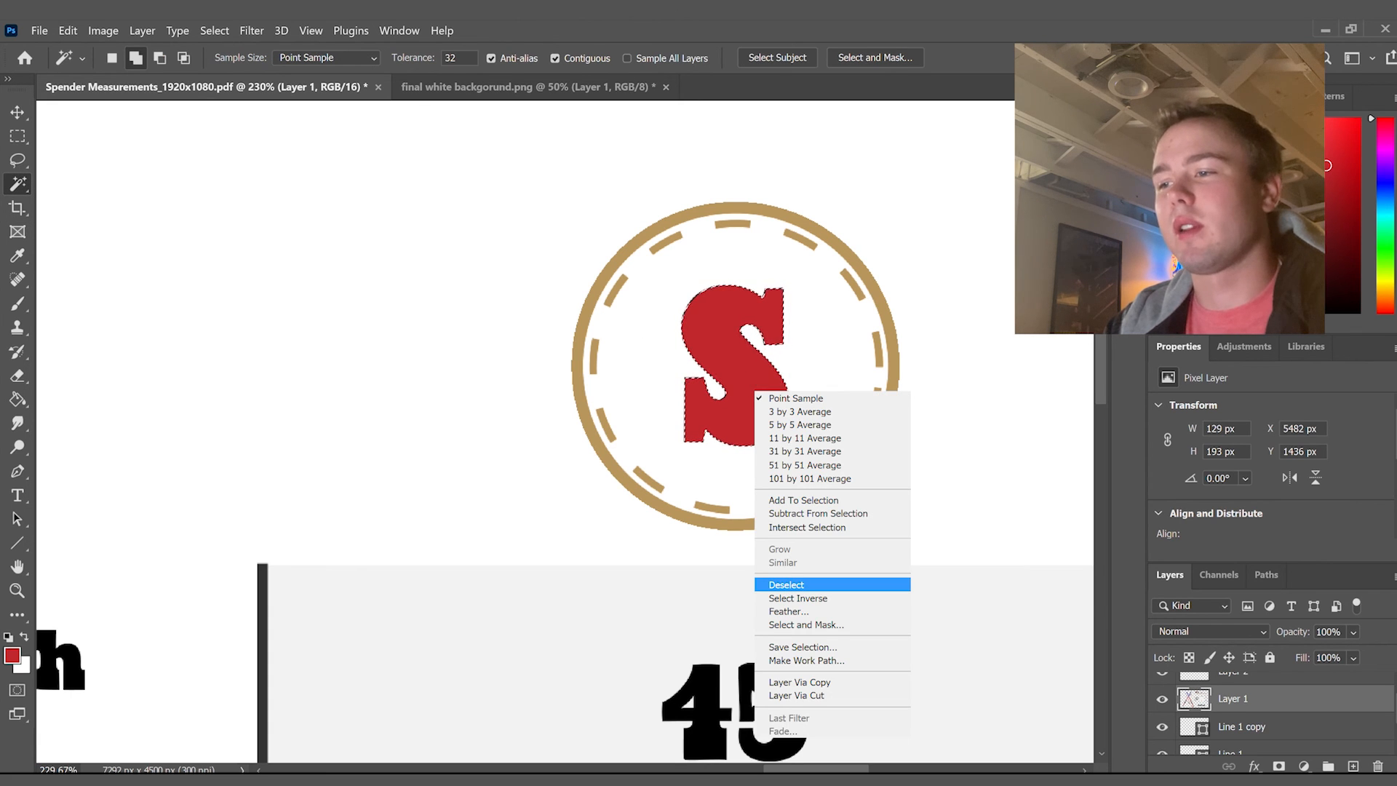
{"action": "left_click", "coordinate": [794, 584]}
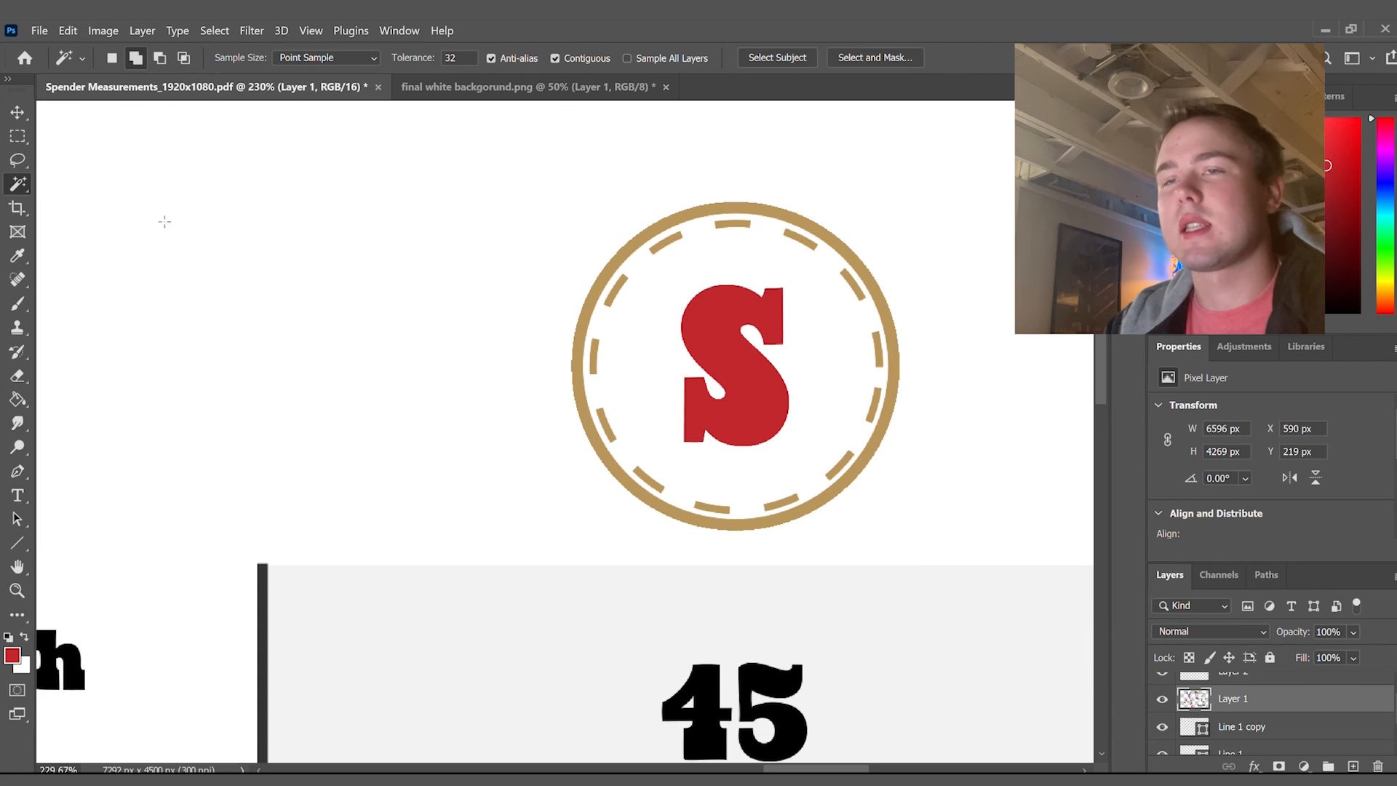
{"action": "left_click", "coordinate": [16, 590]}
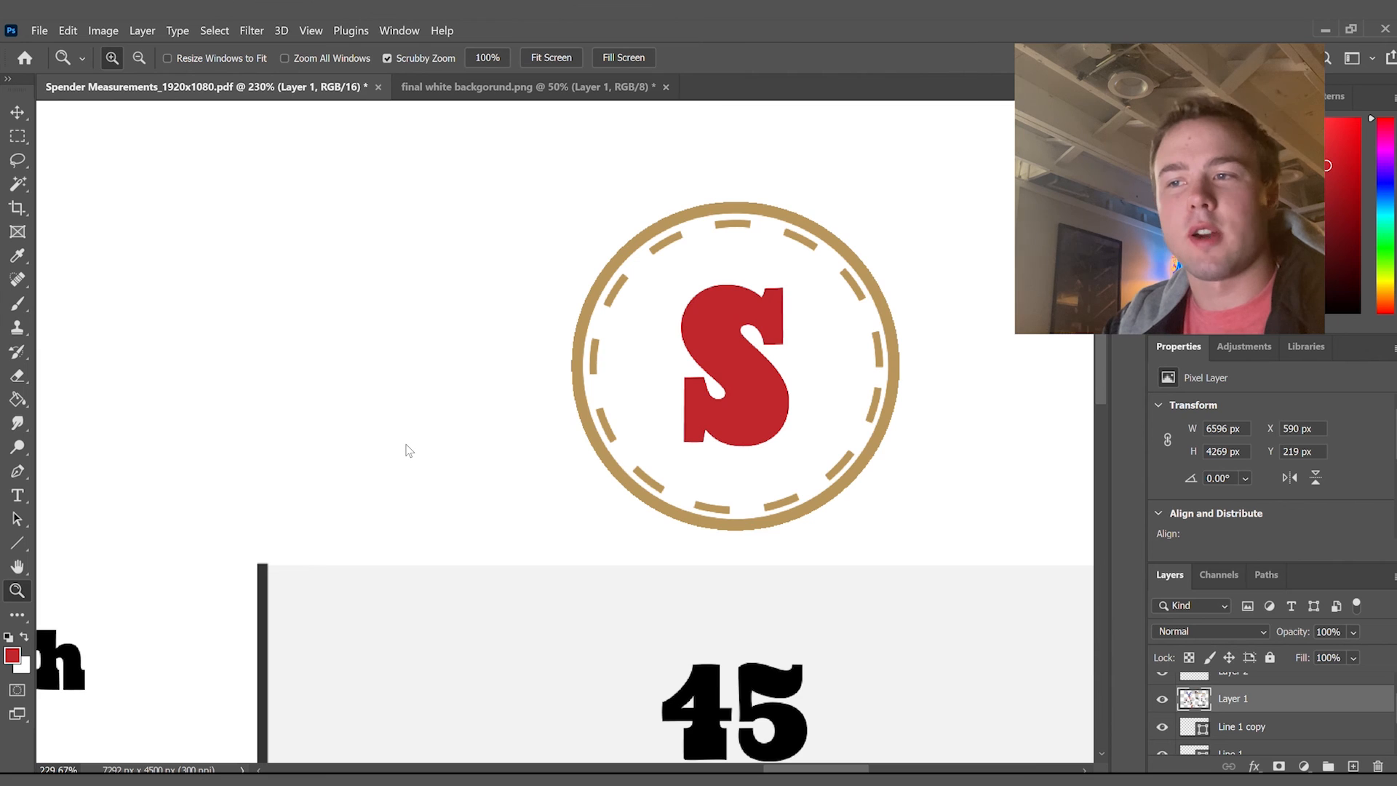
{"action": "key", "text": "ctrl+0"}
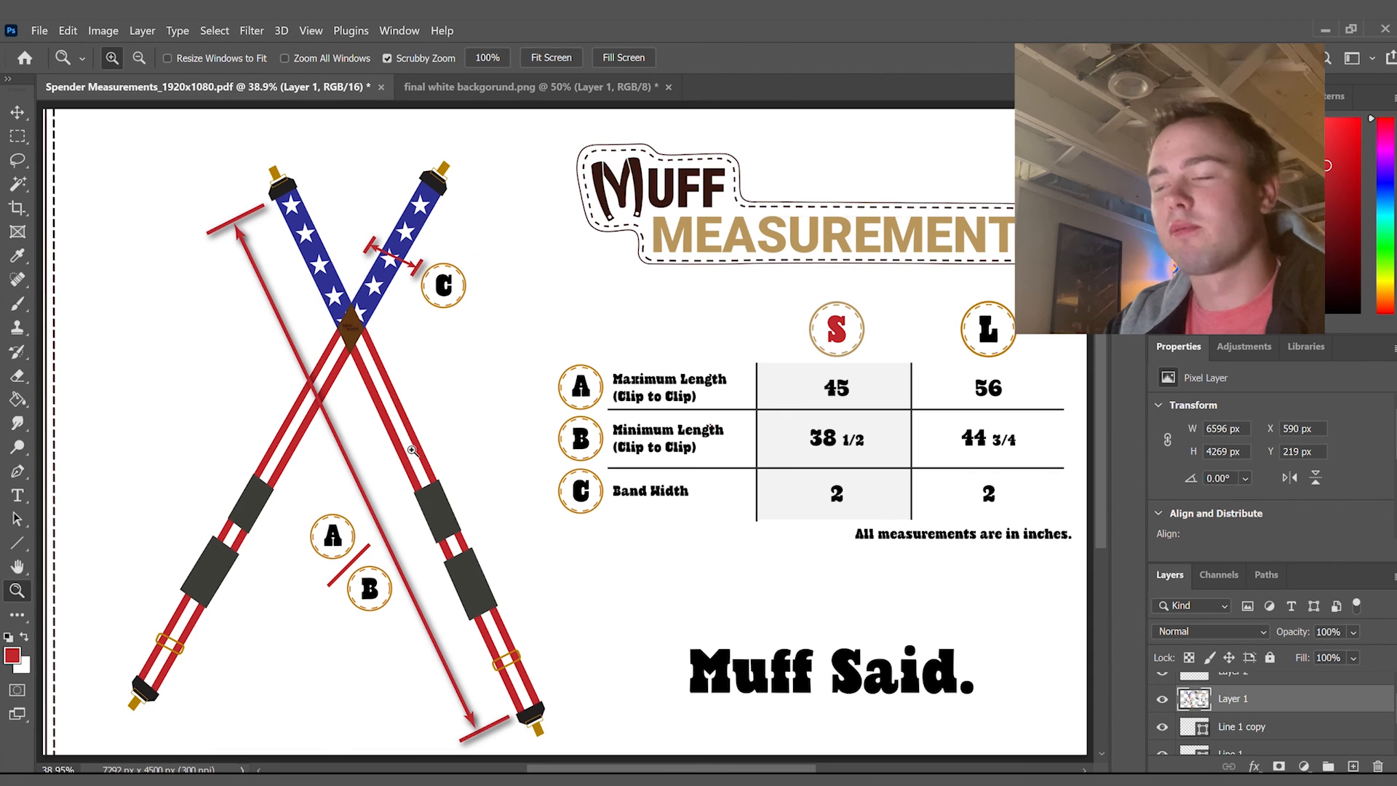